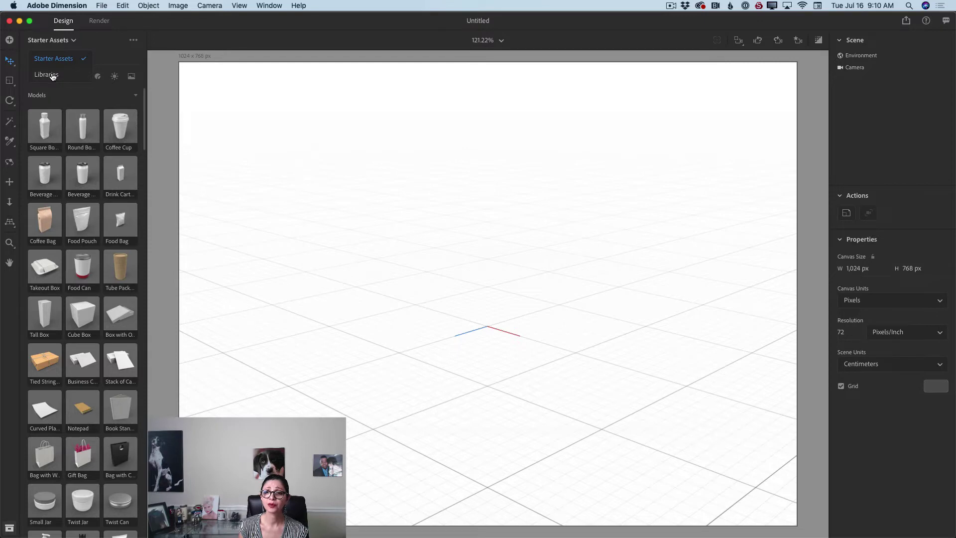
Apply the starry nebula image from the Adobe Stock Licensed library as the scene background.
click(53, 76)
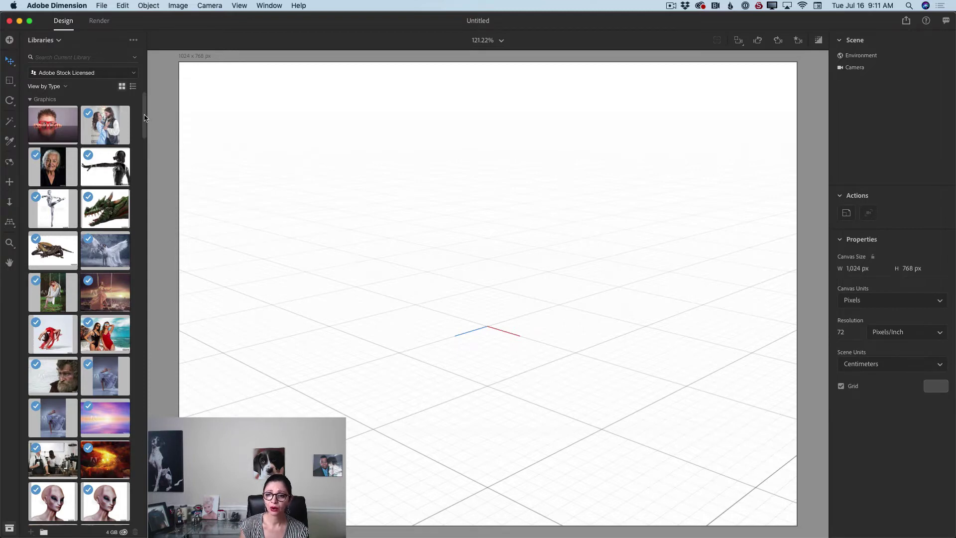
drag(143, 119, 144, 157)
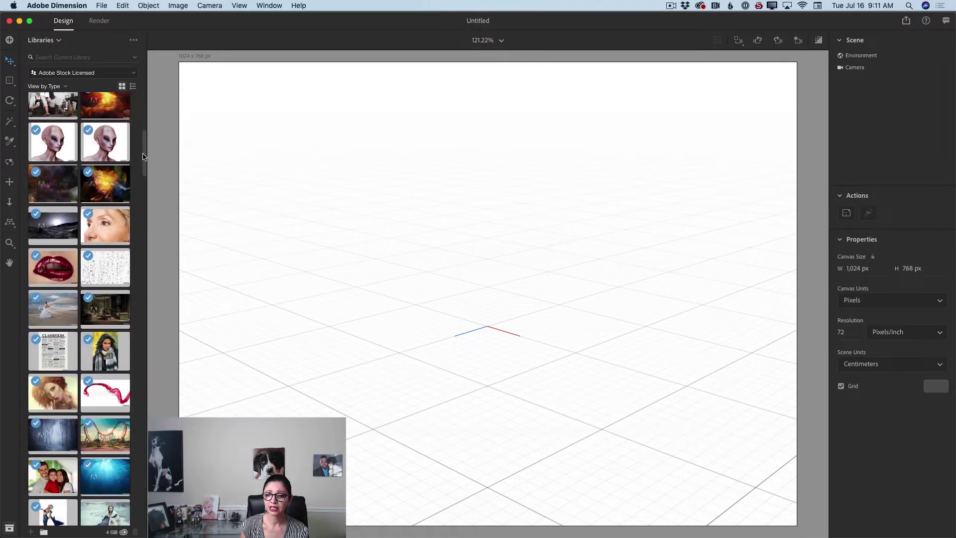
click(69, 186)
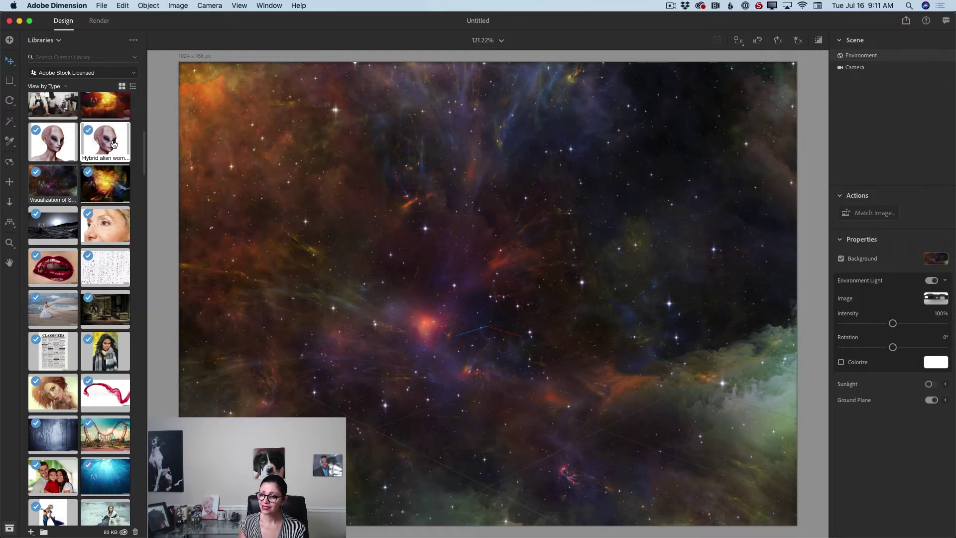
Raise the horizon line, then add a Sphere primitive from Starter Assets.
click(9, 223)
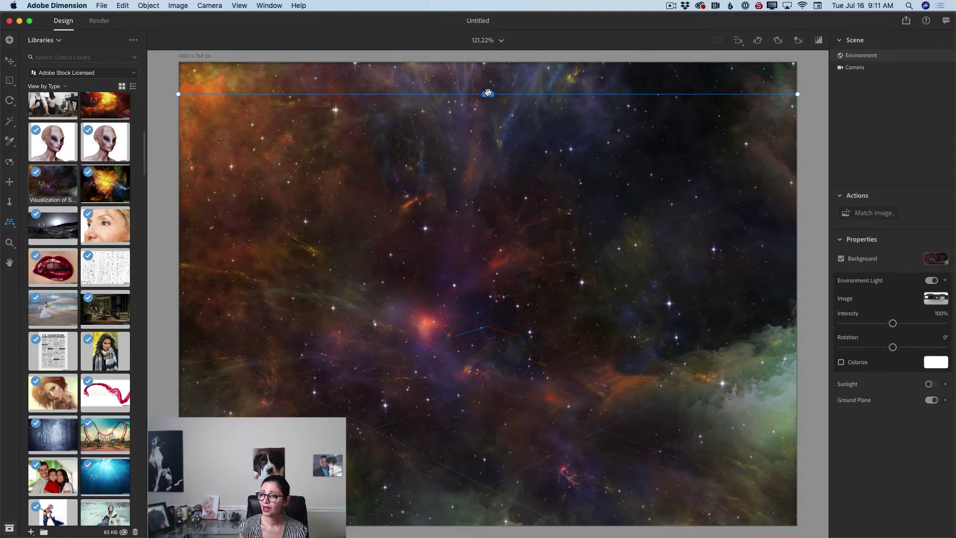
drag(487, 92, 435, 75)
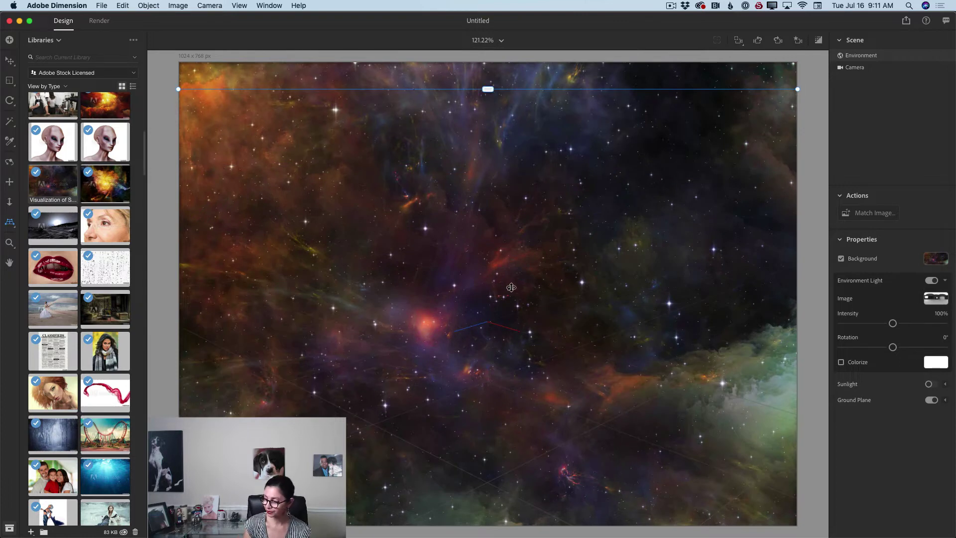
click(41, 41)
click(53, 60)
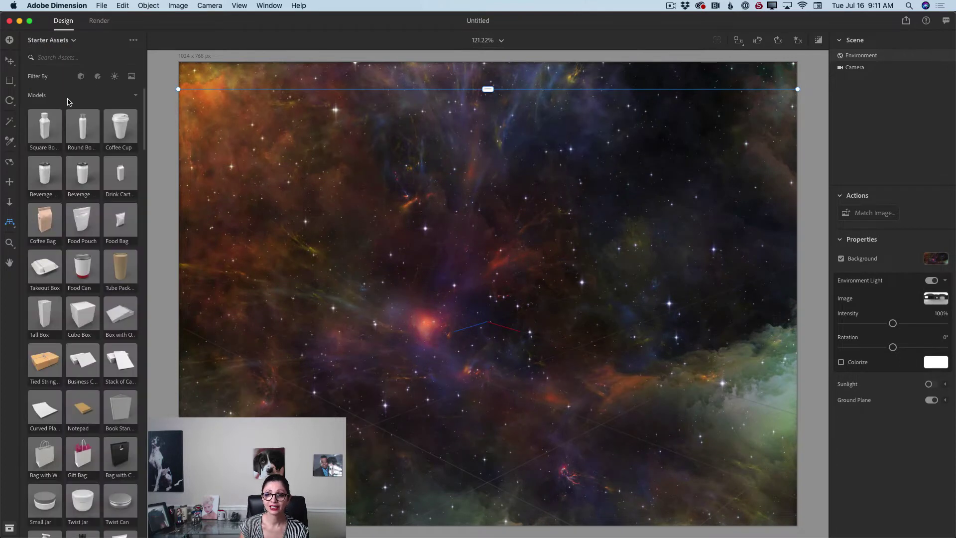
mouse_move(145, 130)
mouse_down()
mouse_move(148, 202)
mouse_move(141, 128)
mouse_up()
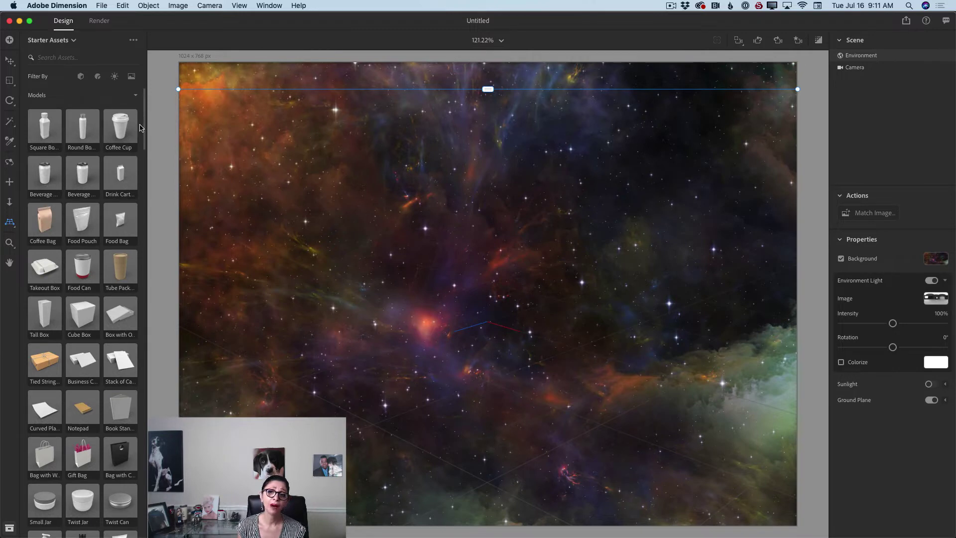
drag(143, 128, 151, 197)
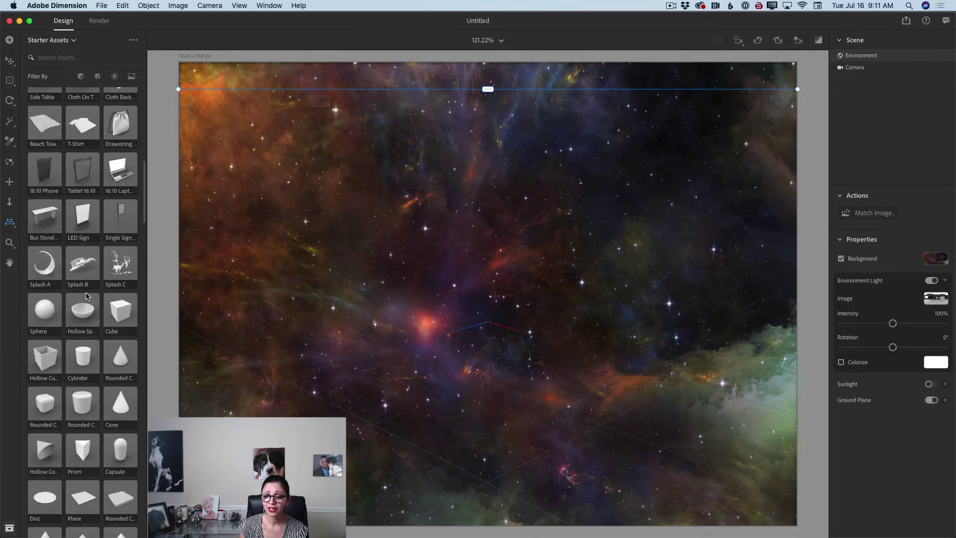
click(48, 311)
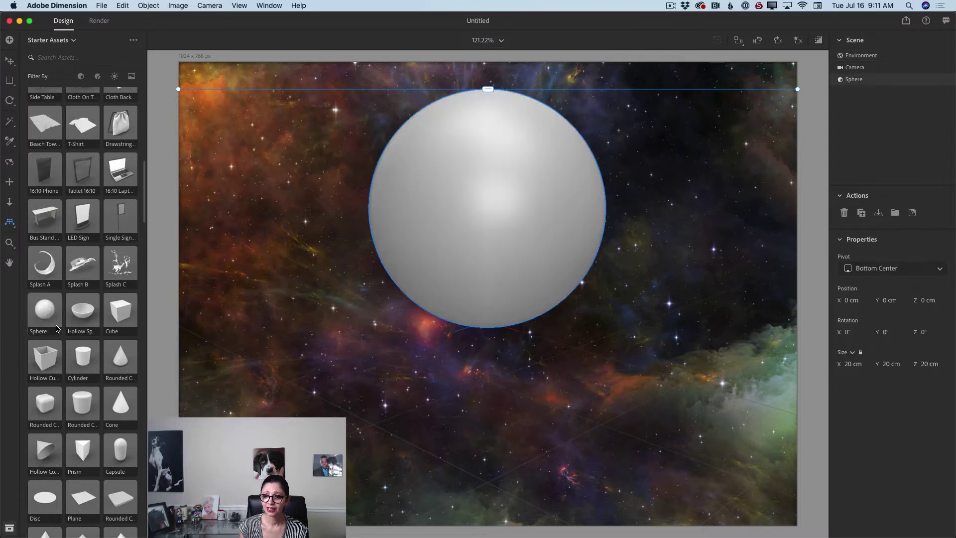
Lower the horizon line with the Horizon tool, shifting the sphere down.
click(10, 62)
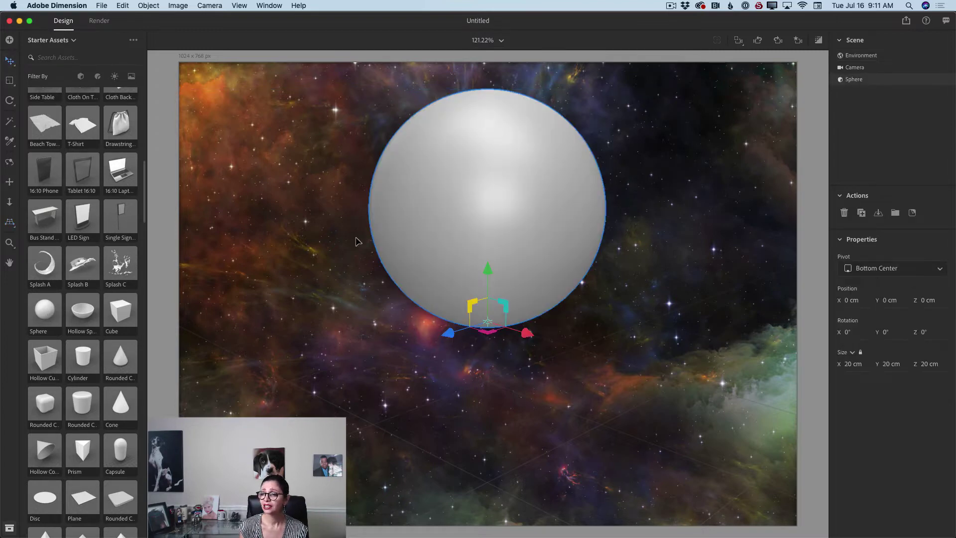
mouse_move(487, 269)
mouse_down()
mouse_move(484, 327)
mouse_move(481, 253)
mouse_move(479, 358)
mouse_move(488, 265)
mouse_up()
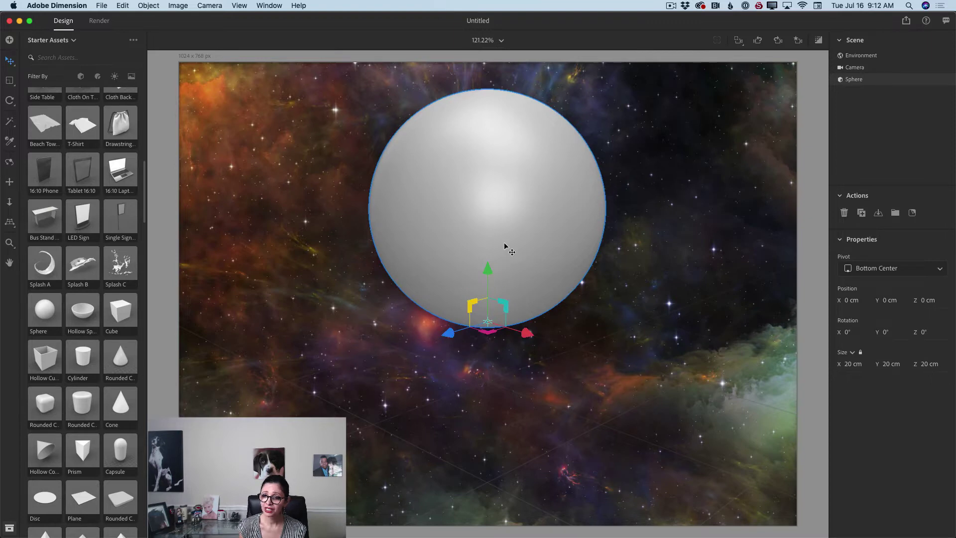
click(9, 222)
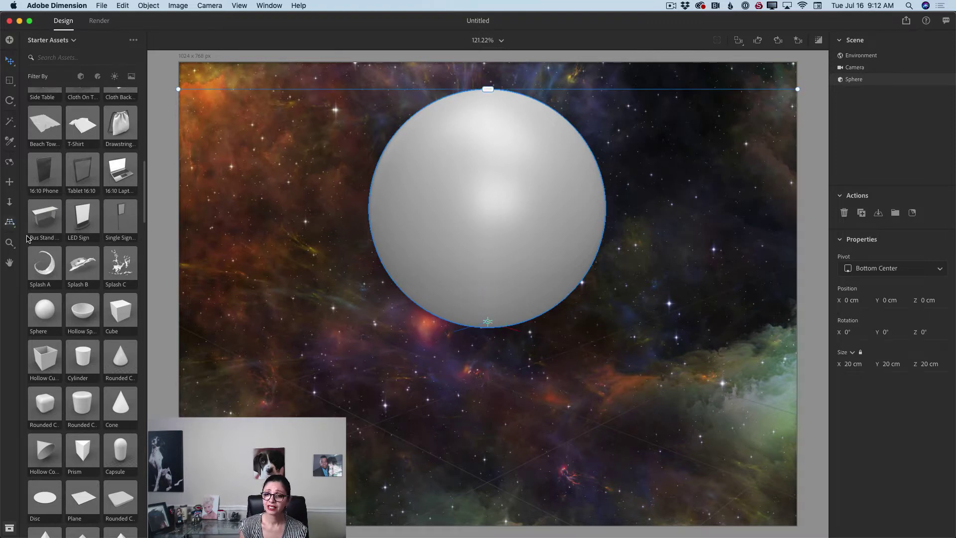
drag(486, 89, 478, 173)
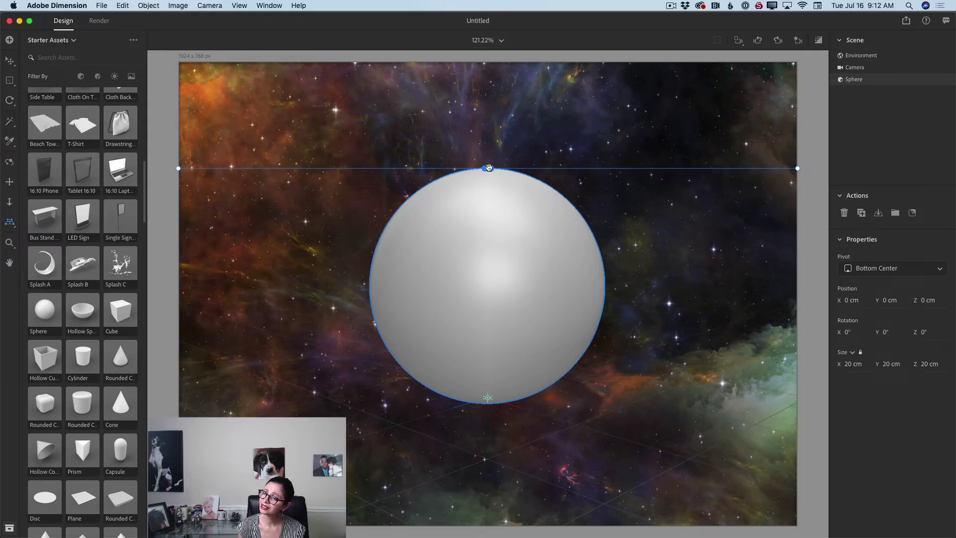
drag(488, 168, 488, 215)
Raise the sphere to 4.2 cm and scale it uniformly to about 16.06 cm.
key(v)
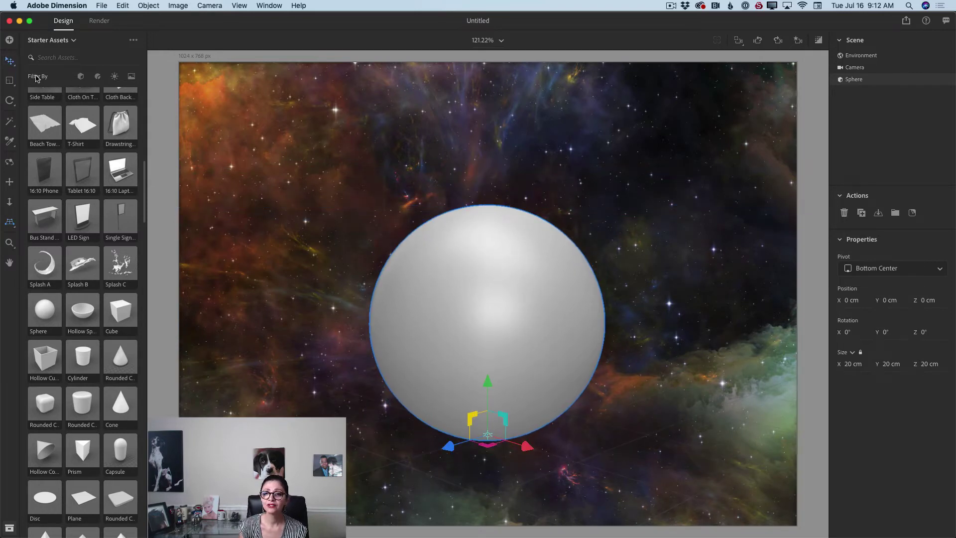
drag(487, 382, 488, 335)
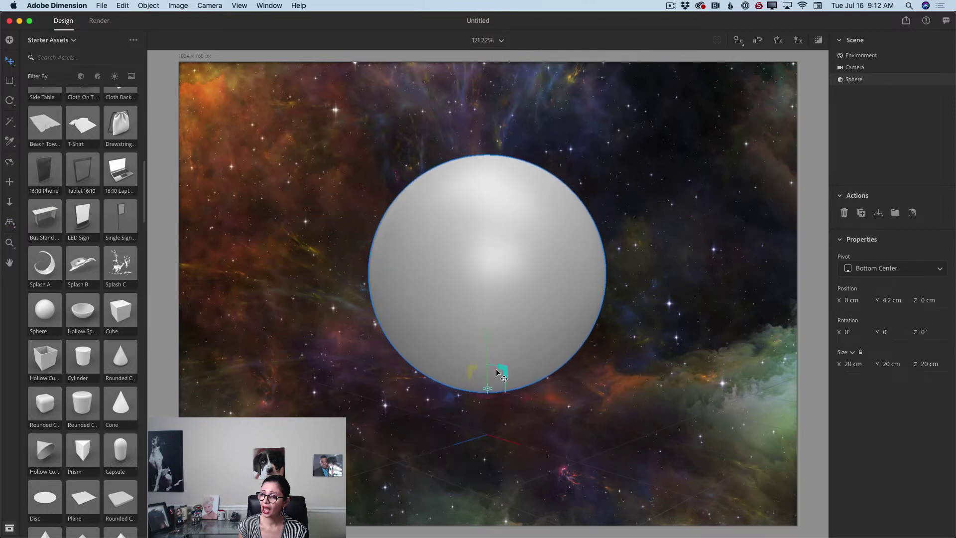
click(10, 80)
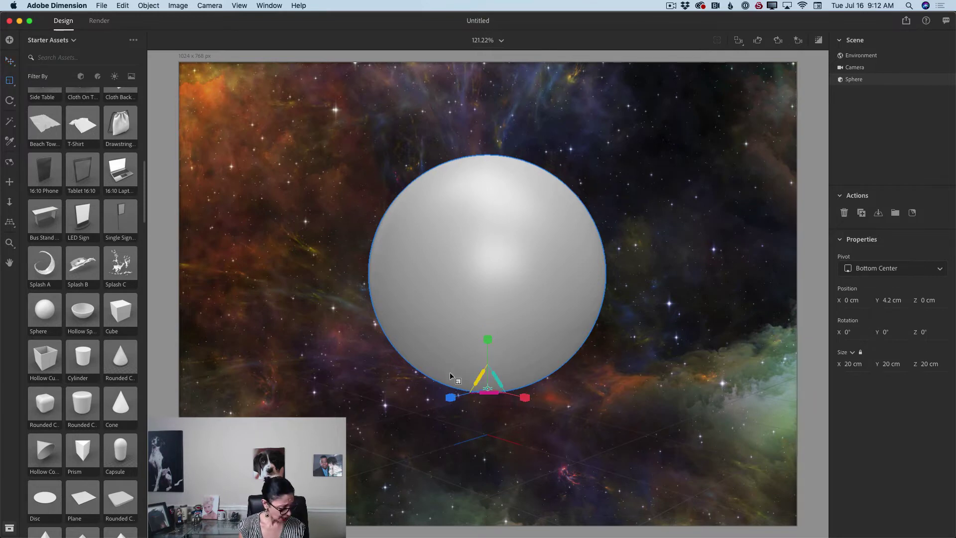
drag(490, 393, 492, 391)
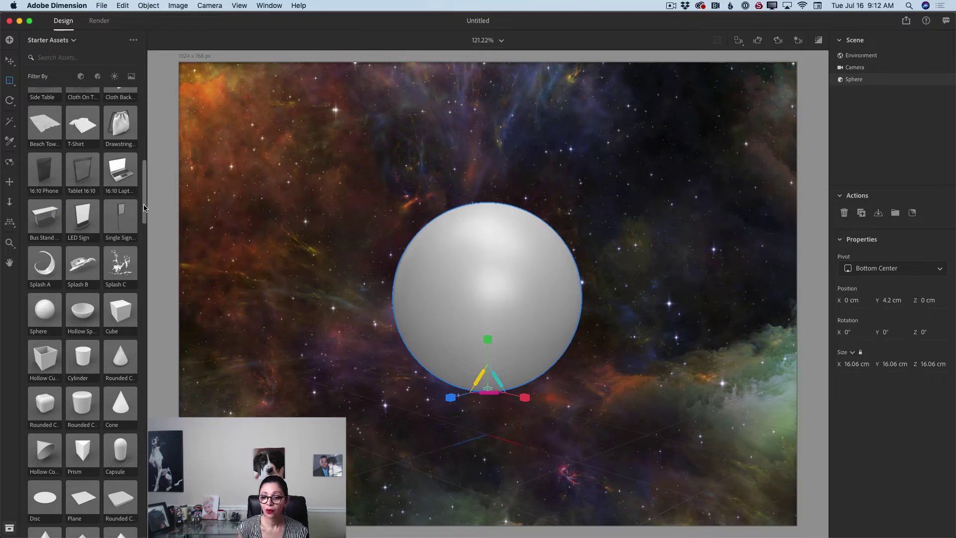
drag(144, 208, 153, 278)
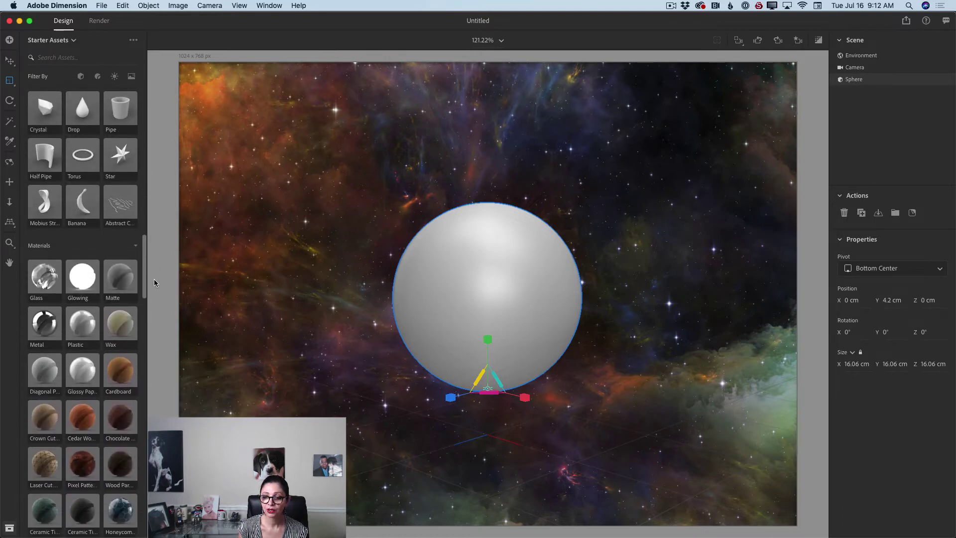
scroll(52, 357, up, 3)
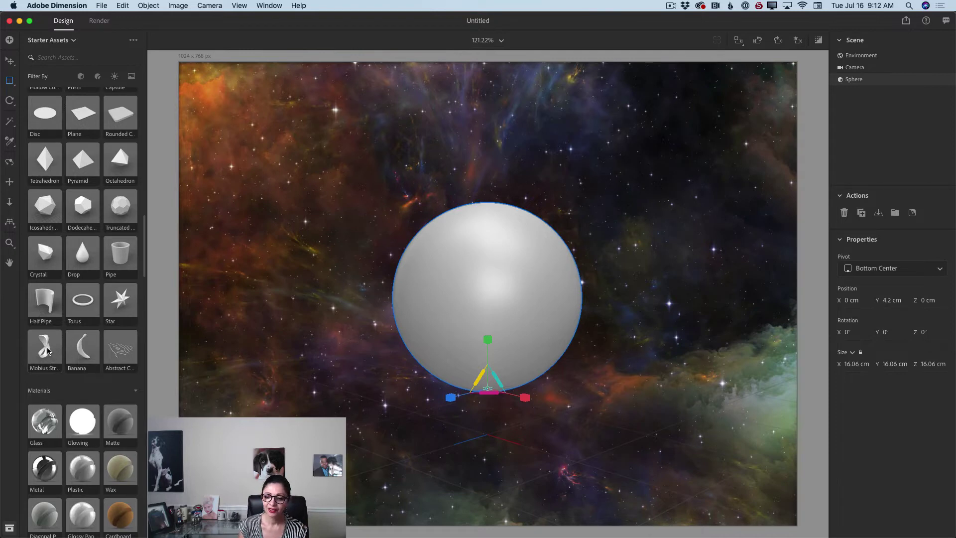
Add a Mobius Strip right of the sphere and rotate it to 88°, -180°, 142°.
click(48, 350)
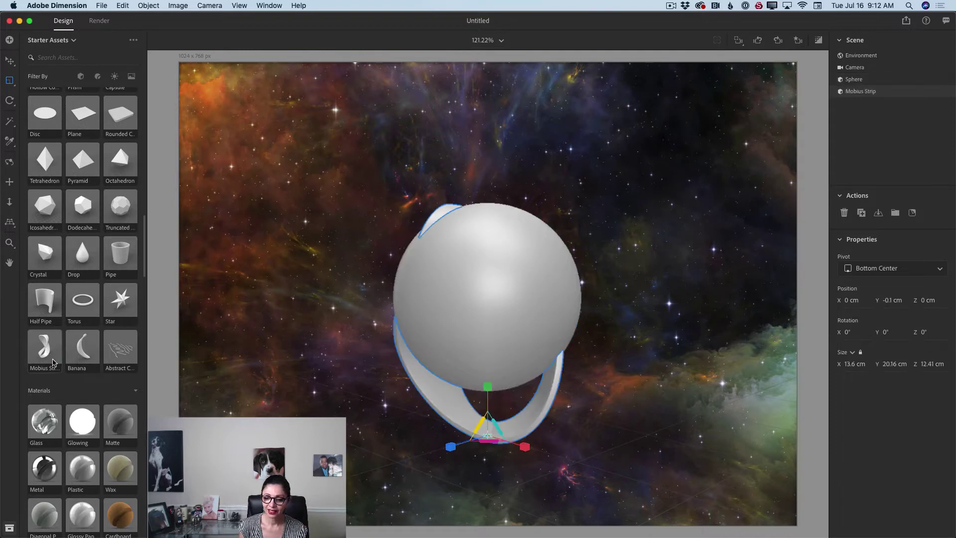
click(10, 62)
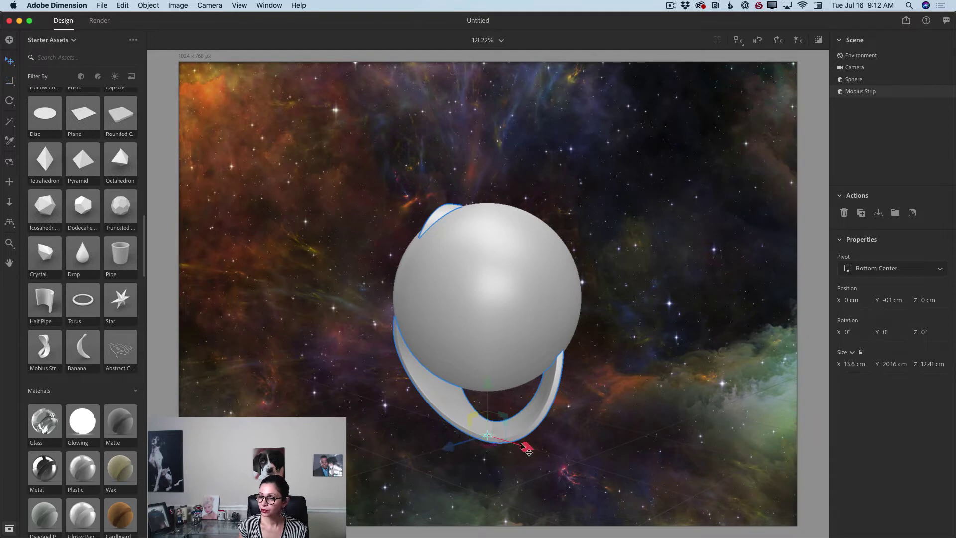
drag(527, 447, 692, 465)
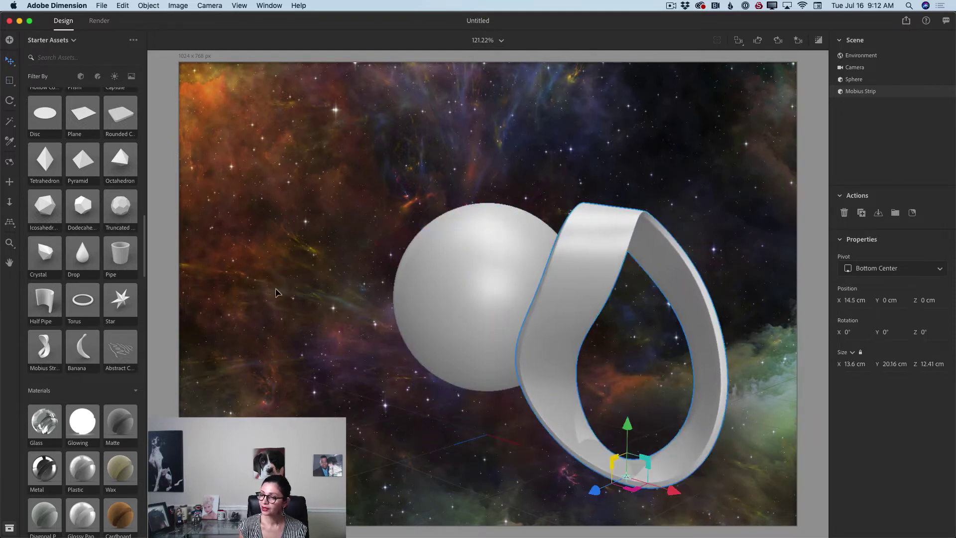
click(11, 99)
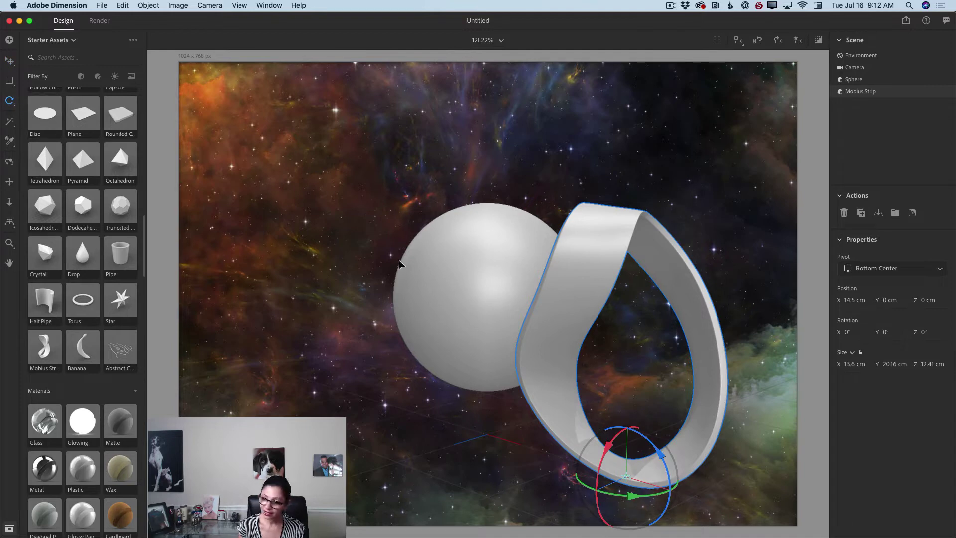
drag(611, 447, 656, 442)
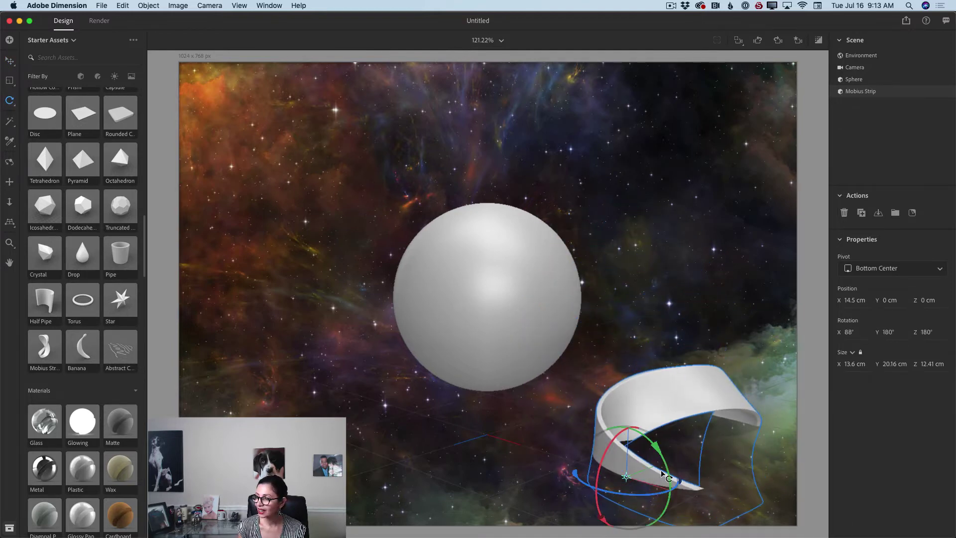
drag(666, 493, 634, 499)
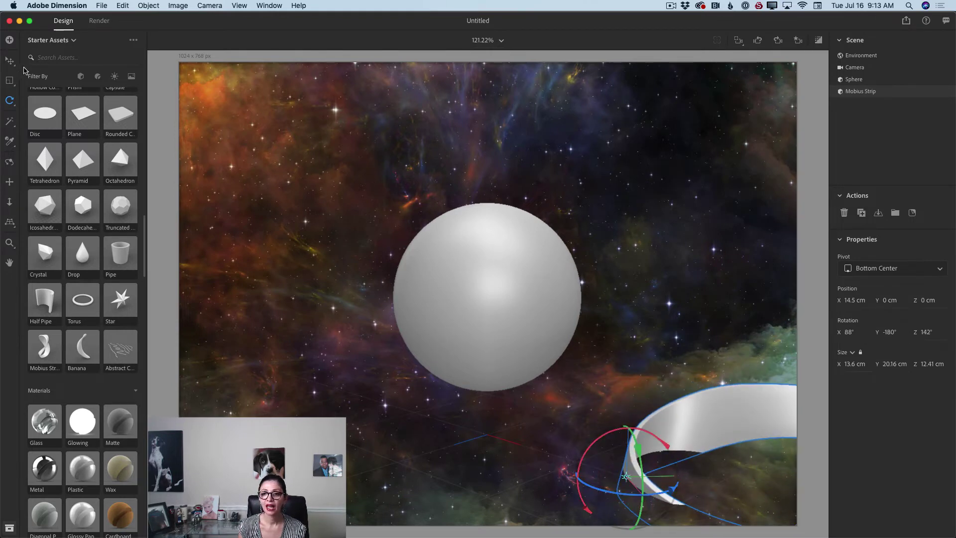
Raise the Mobius Strip to sphere height and shift it left to encircle the sphere.
click(9, 60)
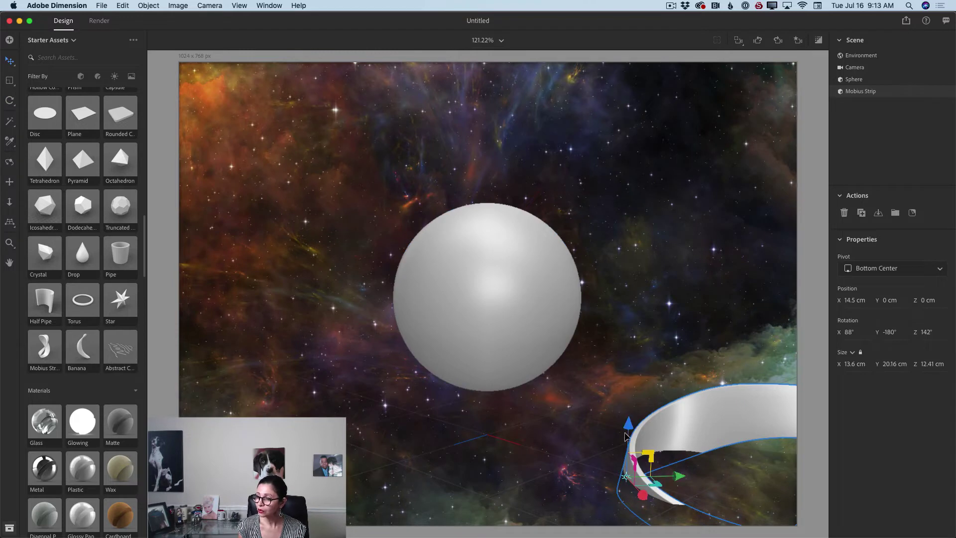
drag(629, 425, 635, 258)
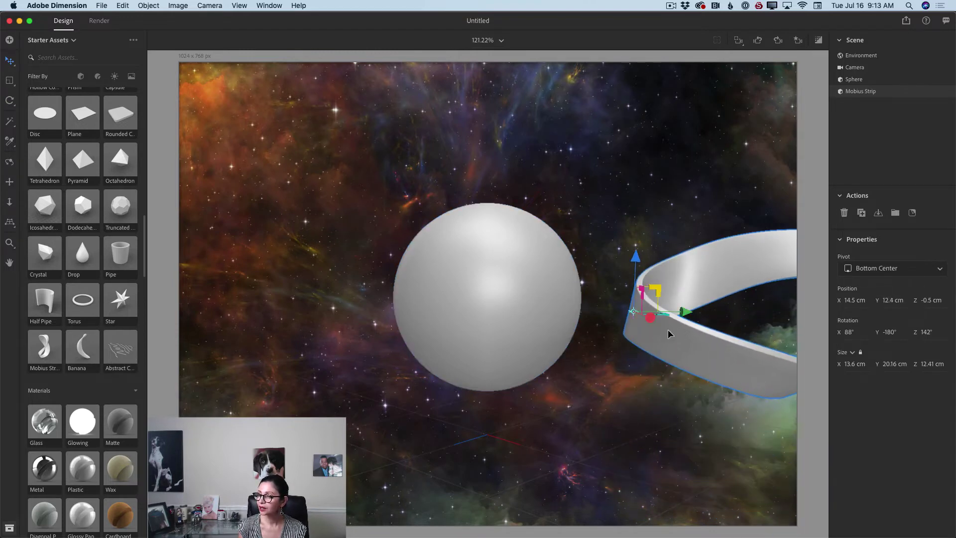
drag(684, 311, 413, 305)
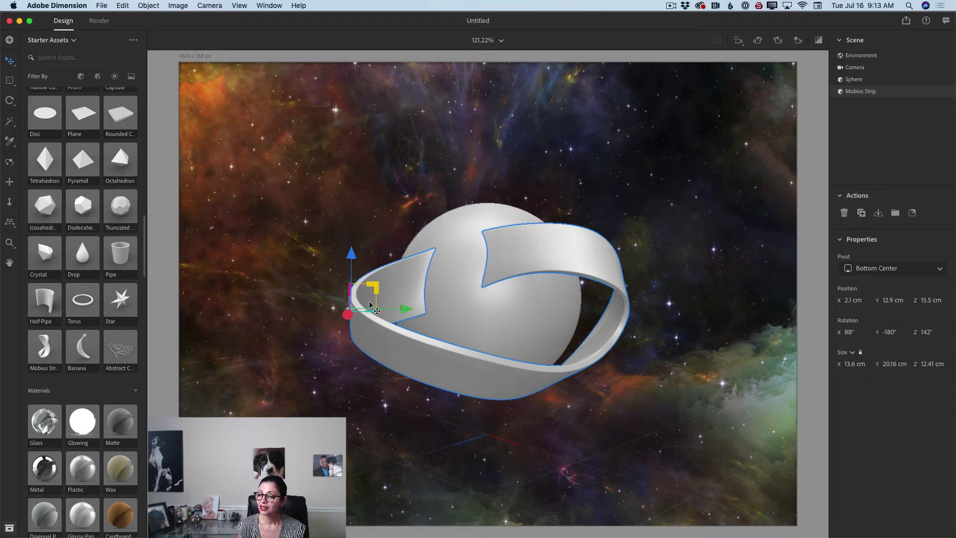
drag(373, 289, 368, 311)
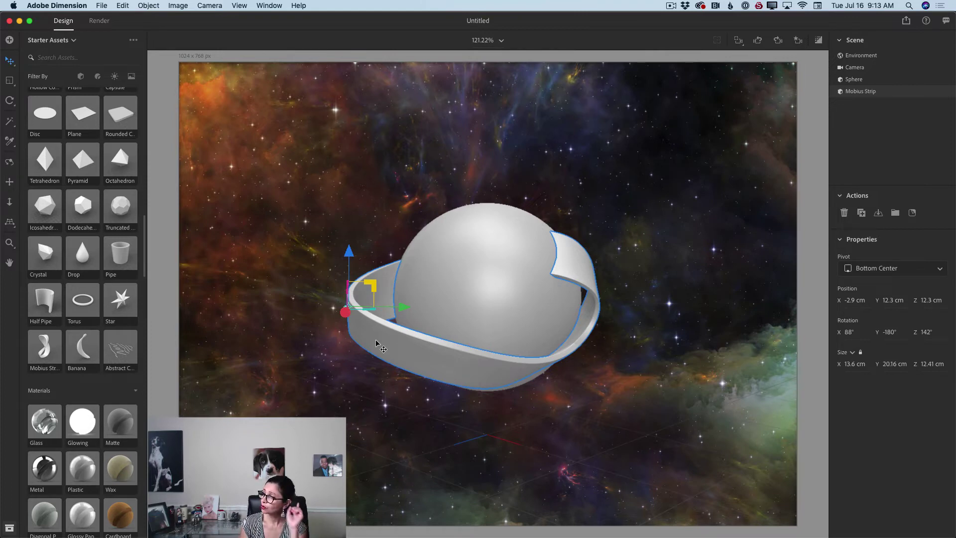
Save the current front camera view as bookmark '1'.
click(797, 42)
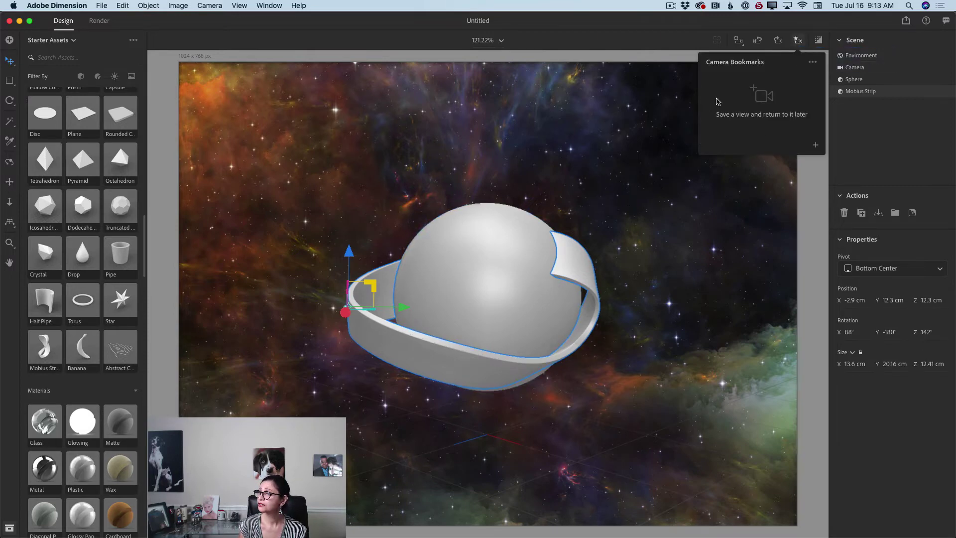
click(813, 145)
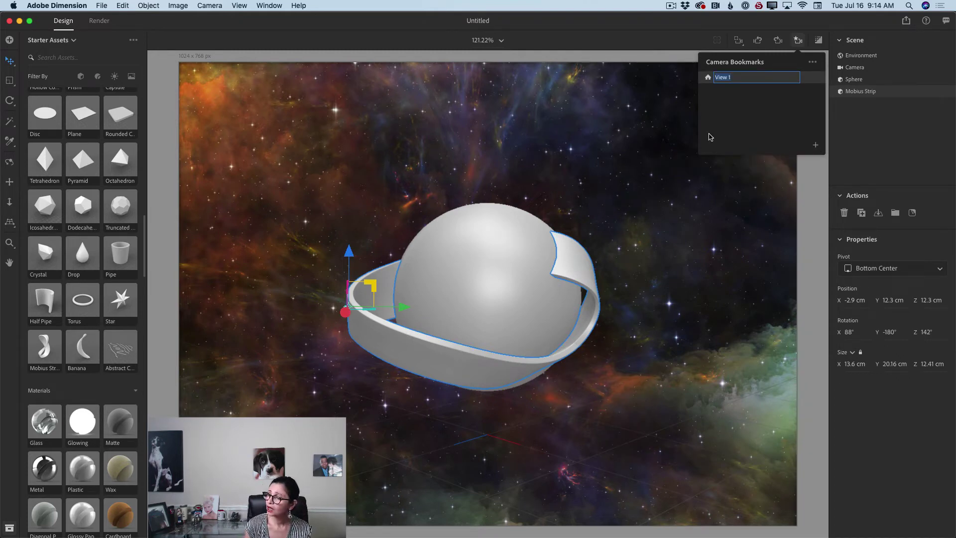
key(BackSpace)
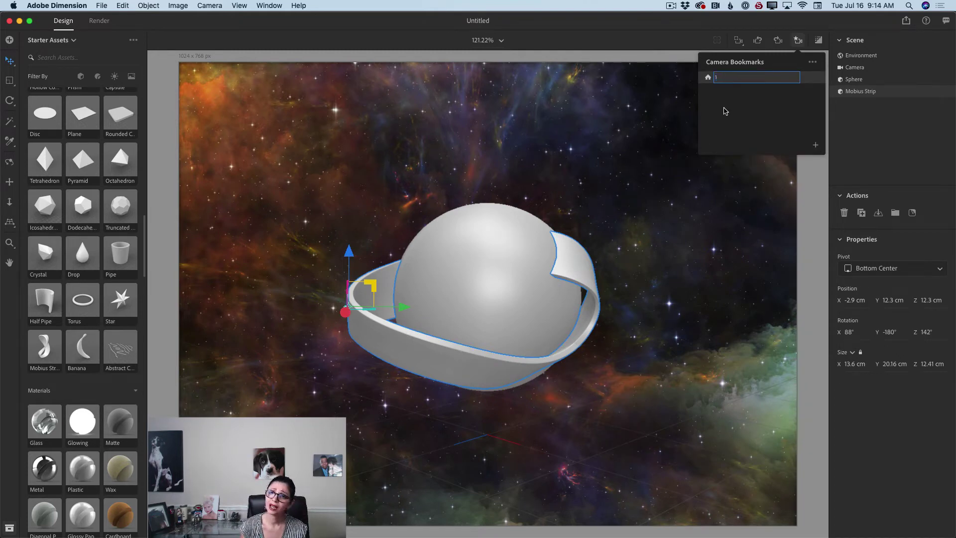
key(Return)
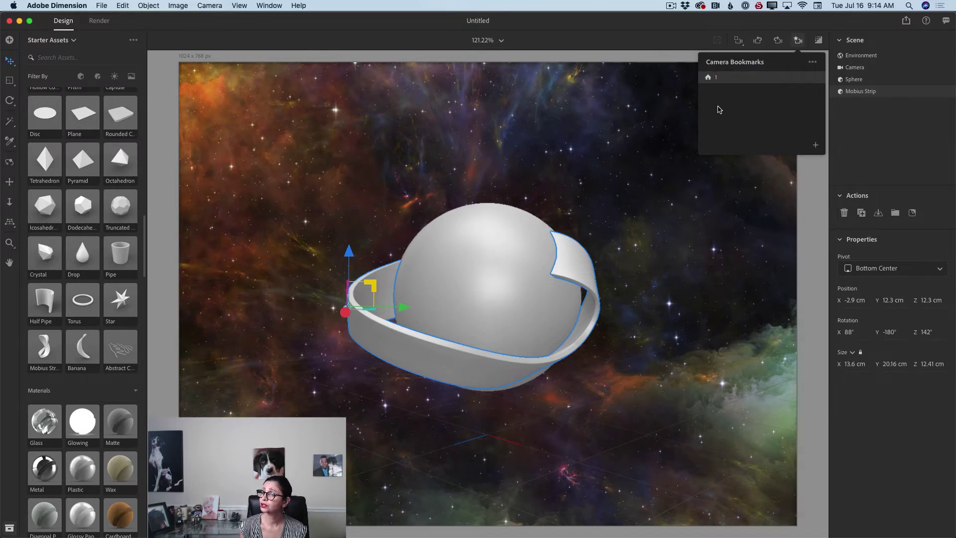
Orbit behind the sphere, save that view as bookmark '2', then return to bookmark 1.
click(10, 162)
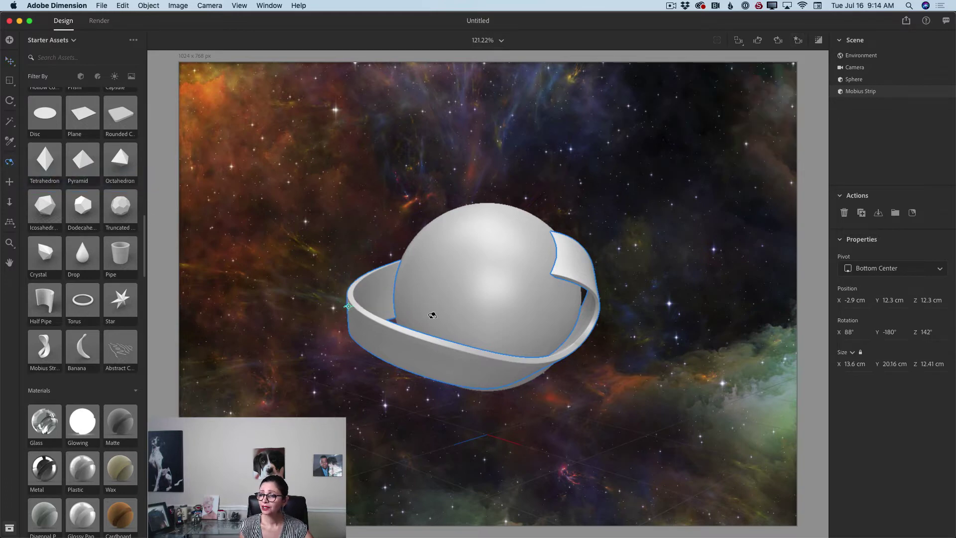
drag(432, 315, 679, 292)
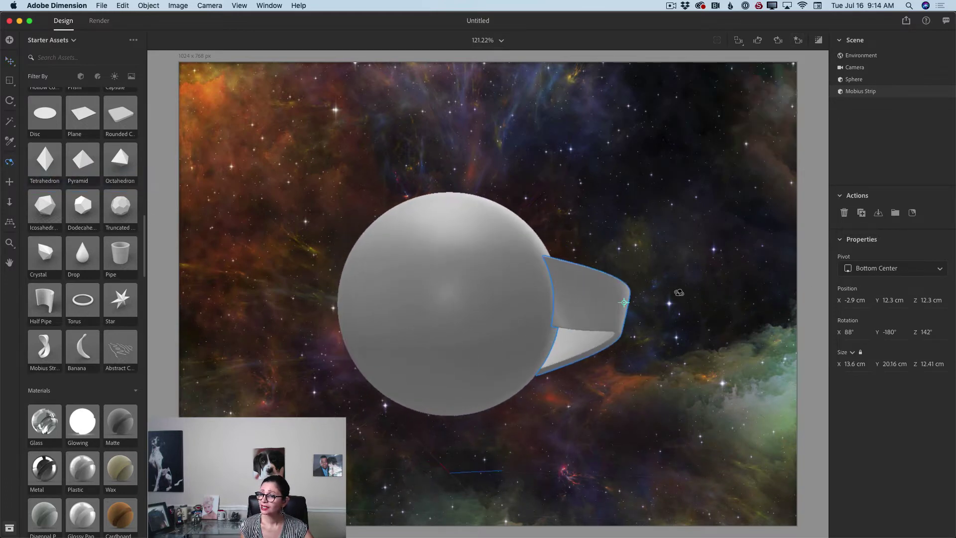
drag(501, 297, 593, 314)
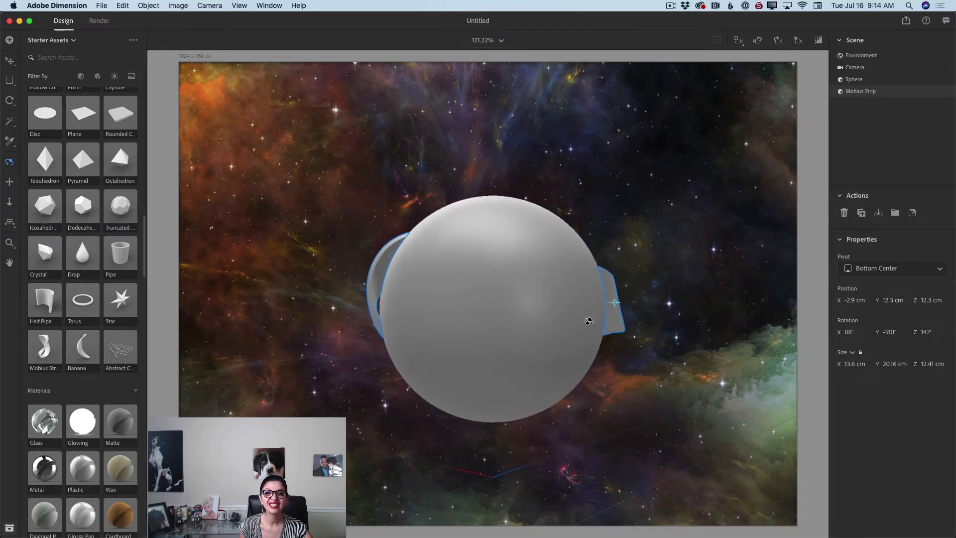
click(797, 39)
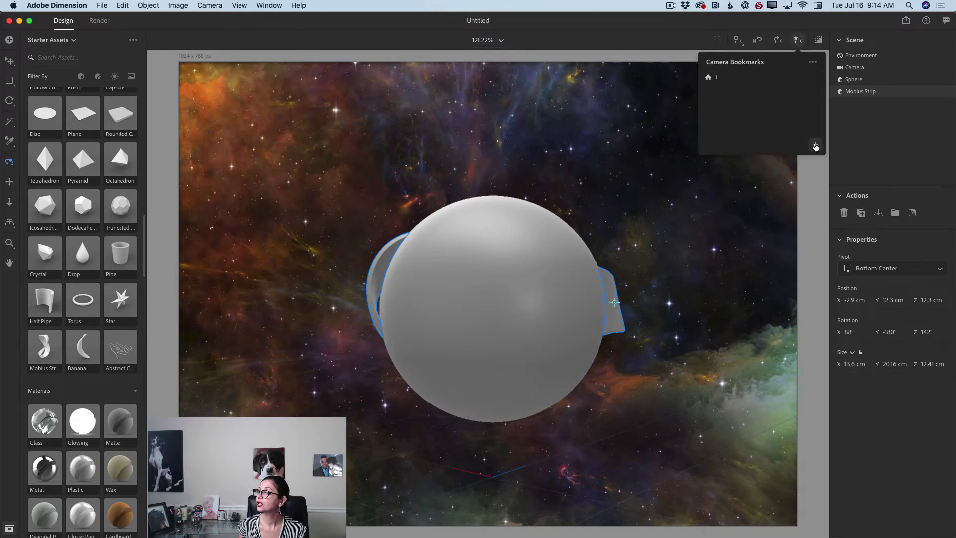
click(811, 147)
text(2)
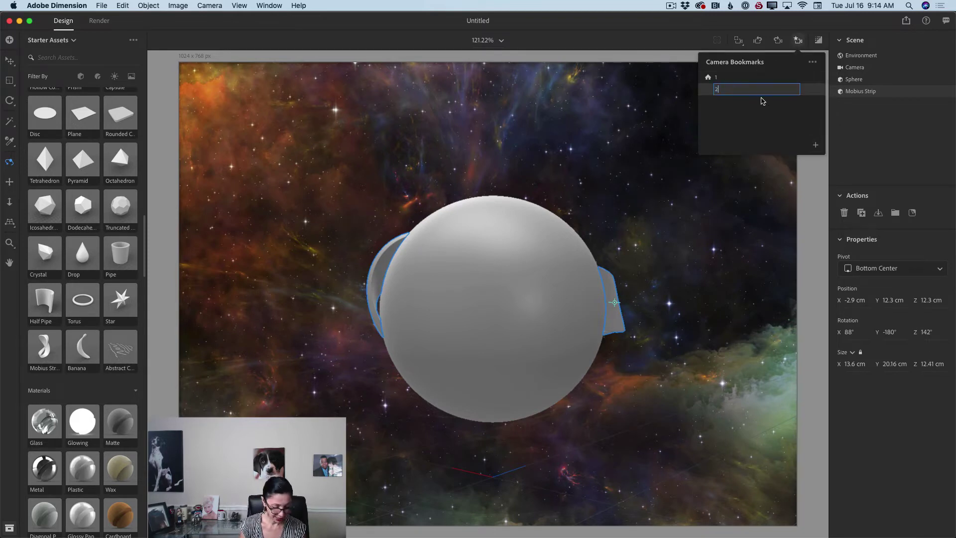
key(Return)
mouse_move(791, 82)
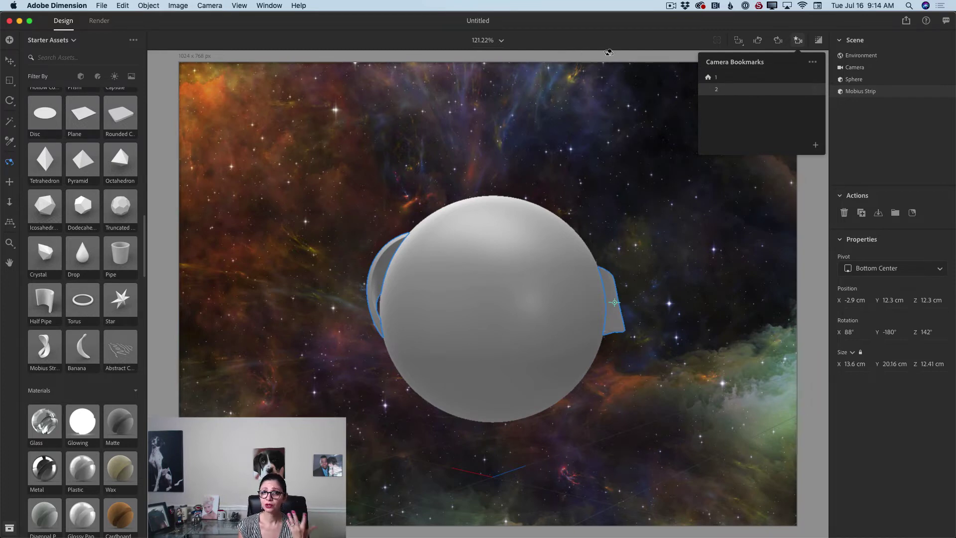
click(717, 78)
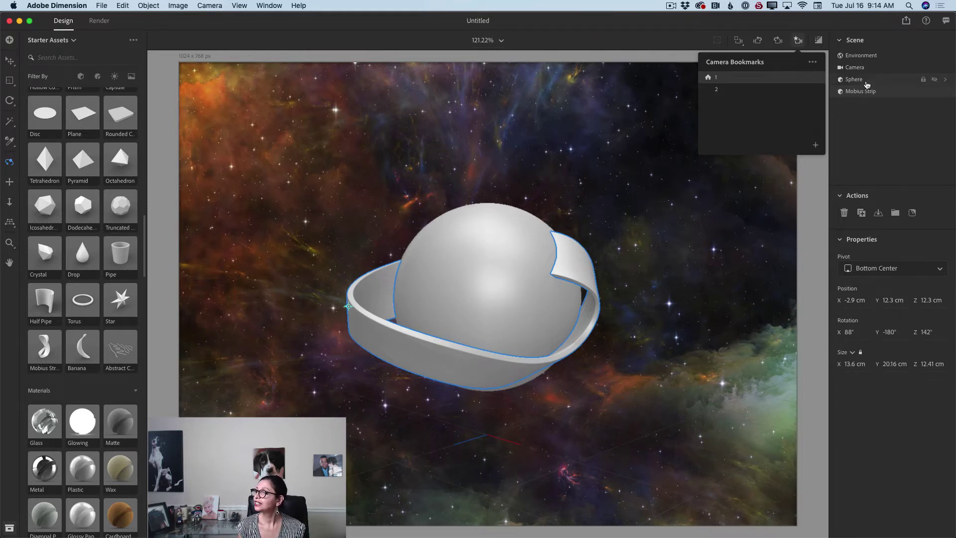
Move Sphere below Mobius Strip in the Scene panel and select it with the Select tool.
drag(851, 82, 860, 111)
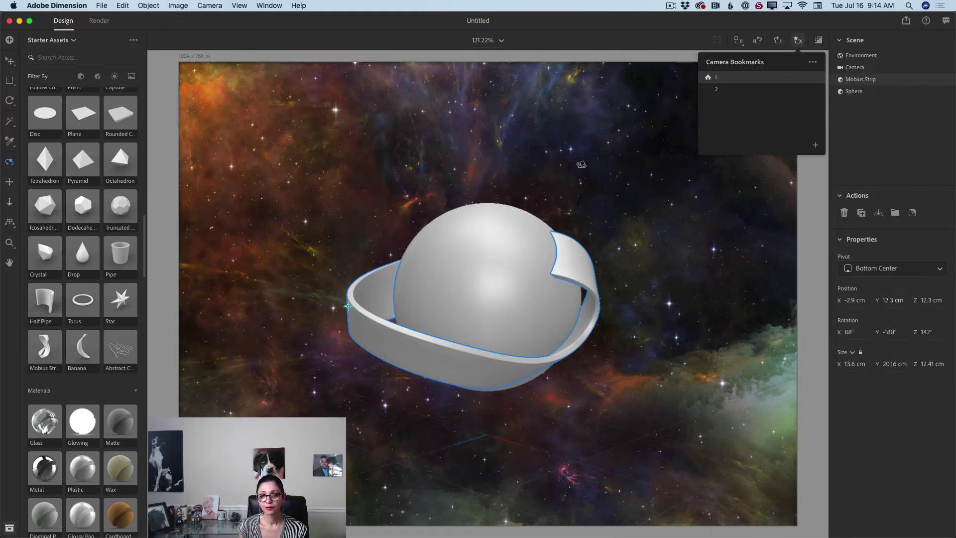
click(854, 92)
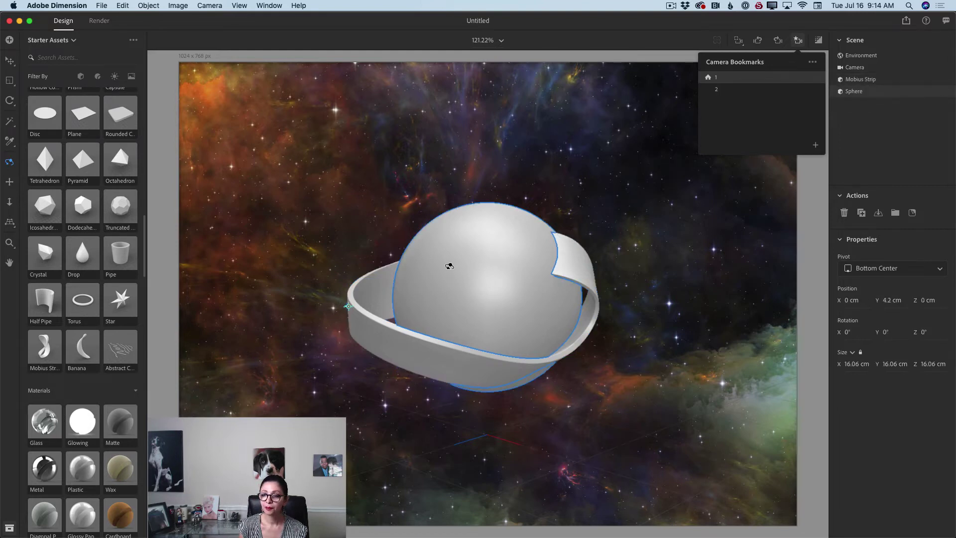
click(8, 61)
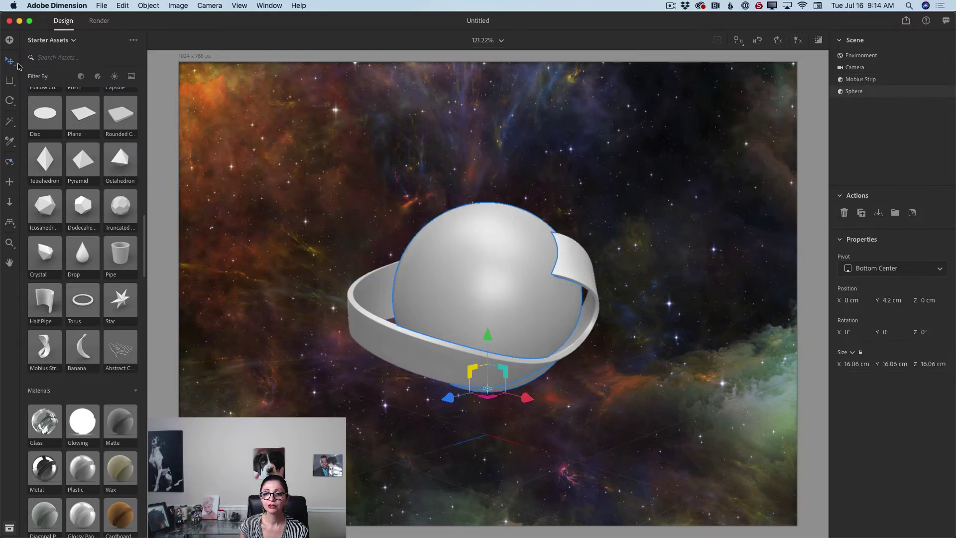
Filter Starter Assets to show only materials.
click(97, 77)
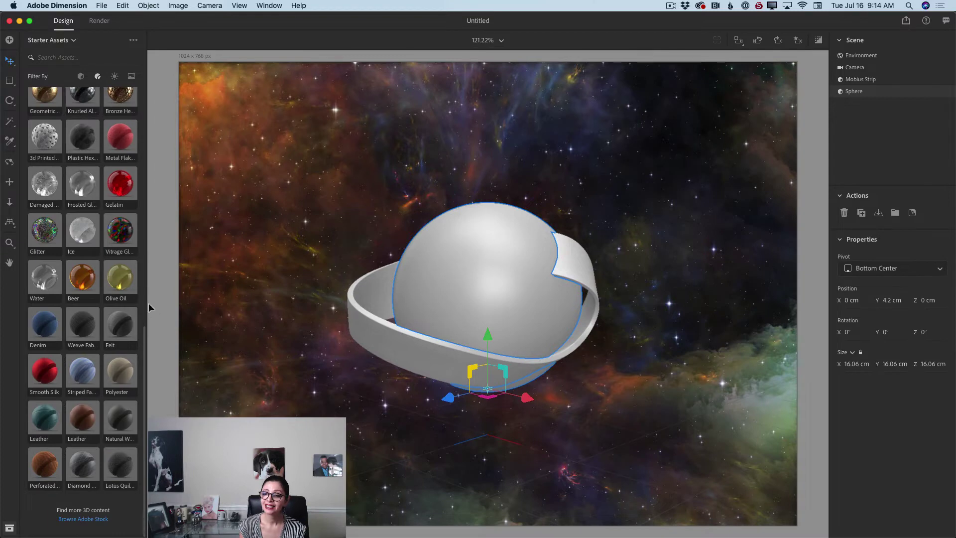
drag(145, 337, 157, 112)
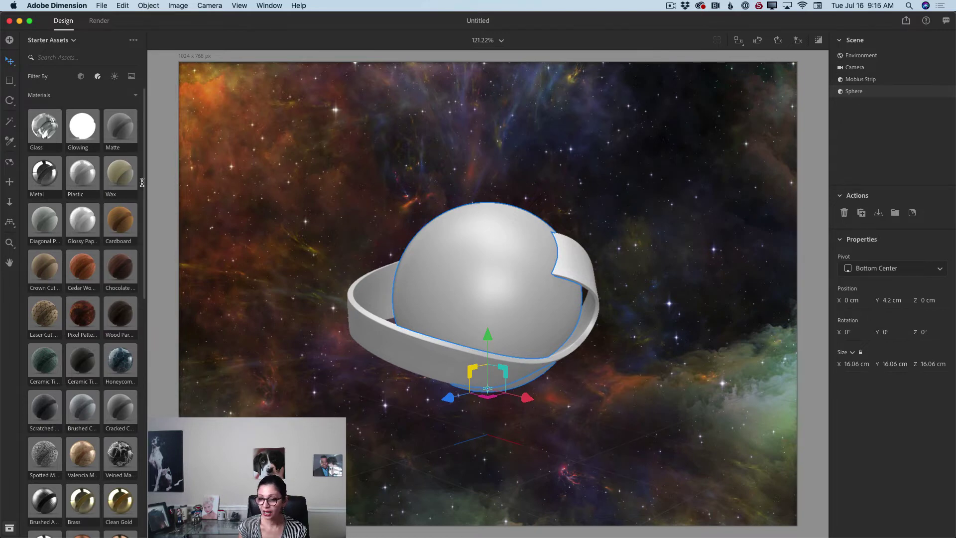
scroll(146, 199, down, 1)
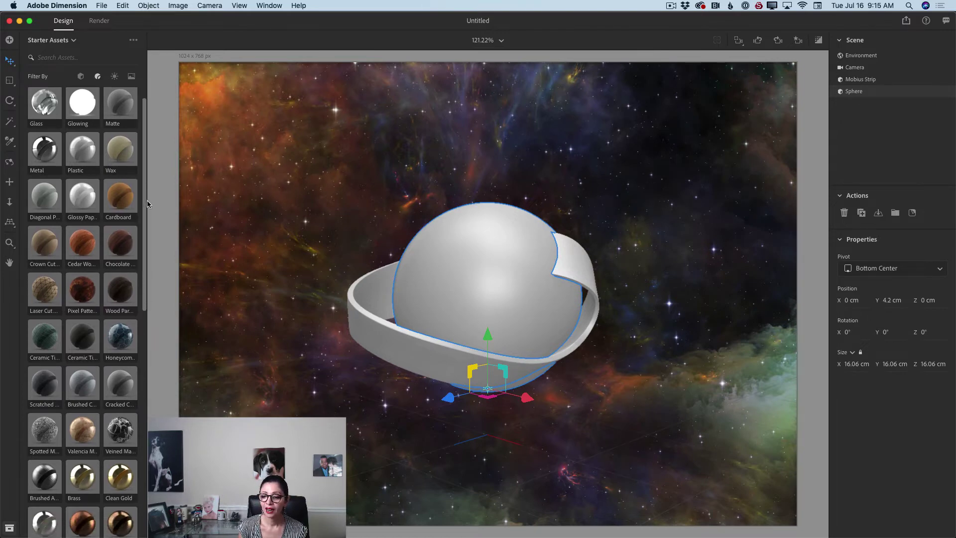
Apply the Brushed Aluminum starter material to the sphere.
drag(148, 203, 151, 281)
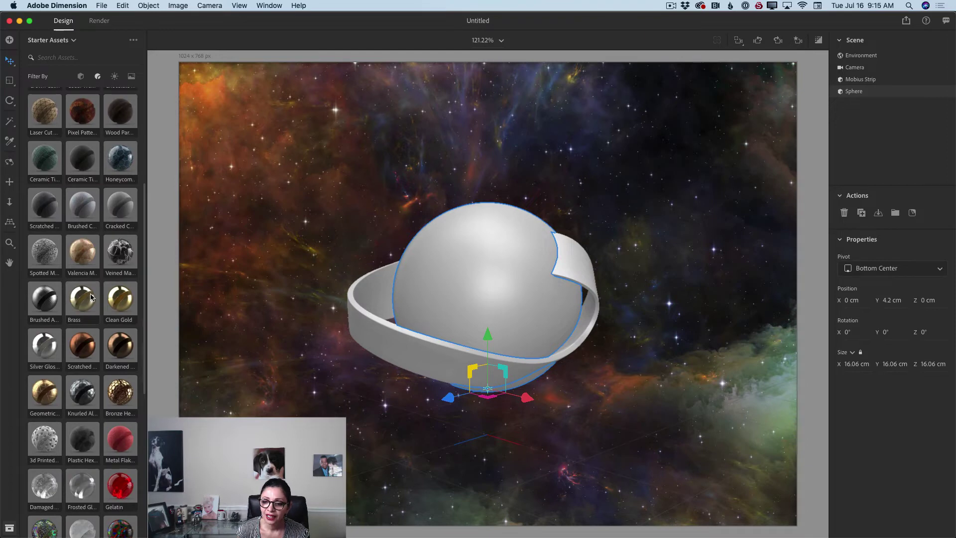
click(54, 304)
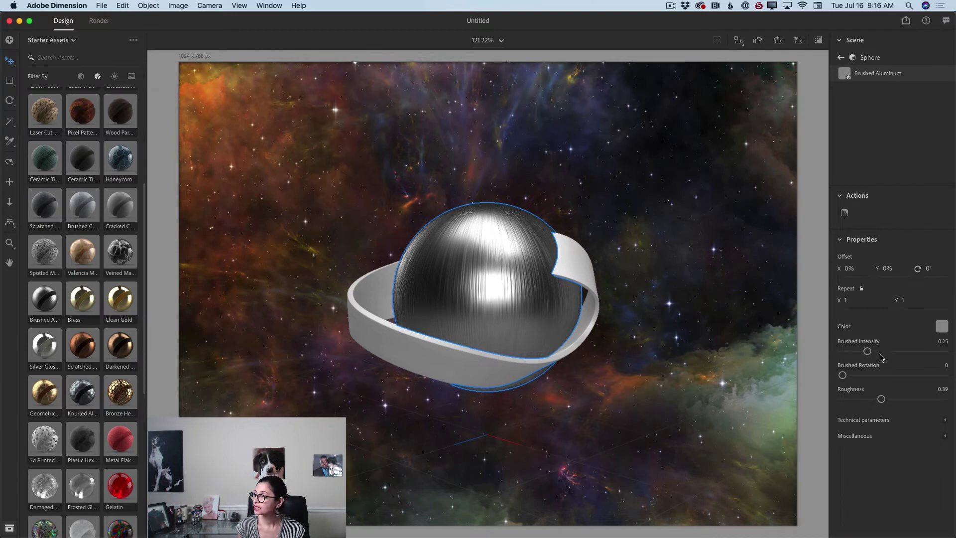
Set the sphere's Brushed Intensity to 0.76 and Brushed Rotation to 0.44.
mouse_move(868, 352)
mouse_down()
mouse_move(906, 352)
mouse_move(883, 351)
mouse_up()
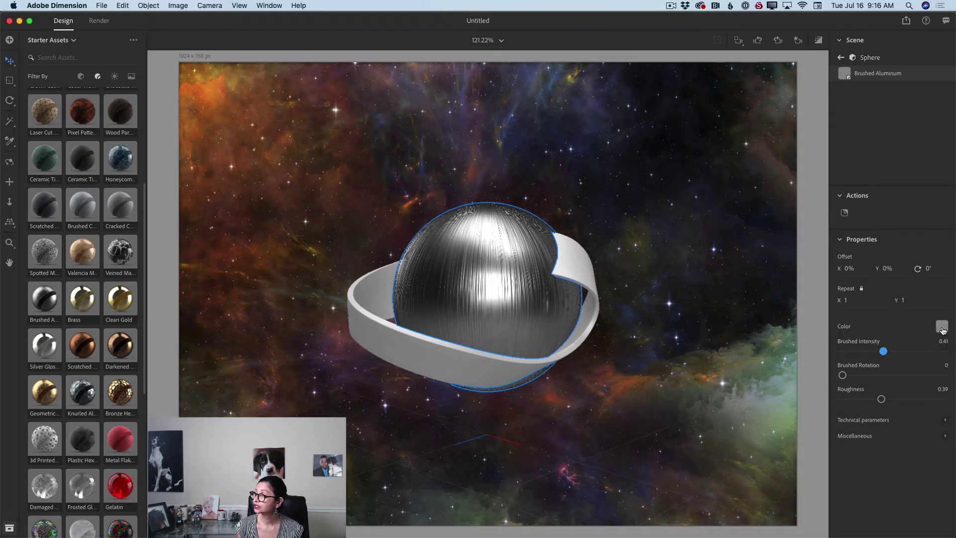
click(942, 330)
click(918, 467)
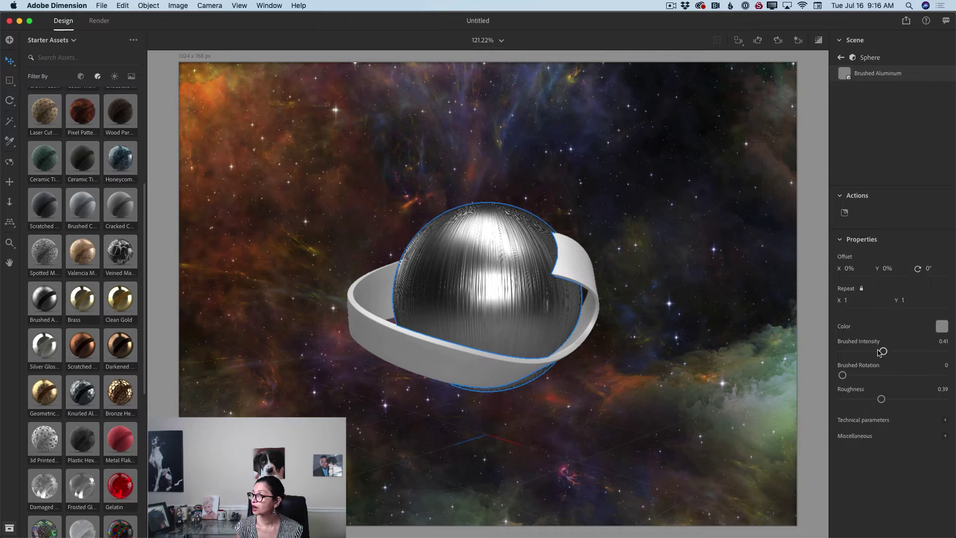
mouse_move(884, 351)
mouse_down()
mouse_move(942, 350)
mouse_move(892, 351)
mouse_move(924, 352)
mouse_up()
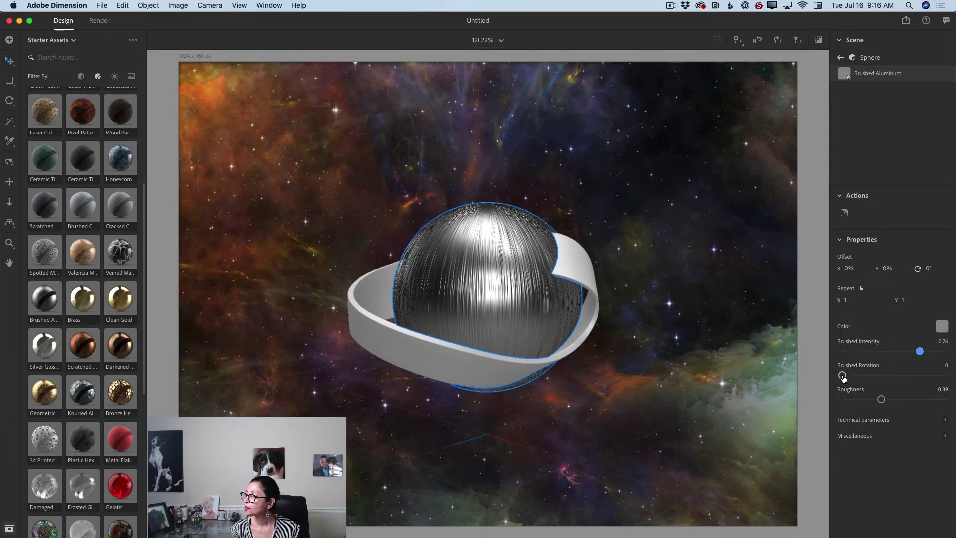
drag(842, 377, 885, 377)
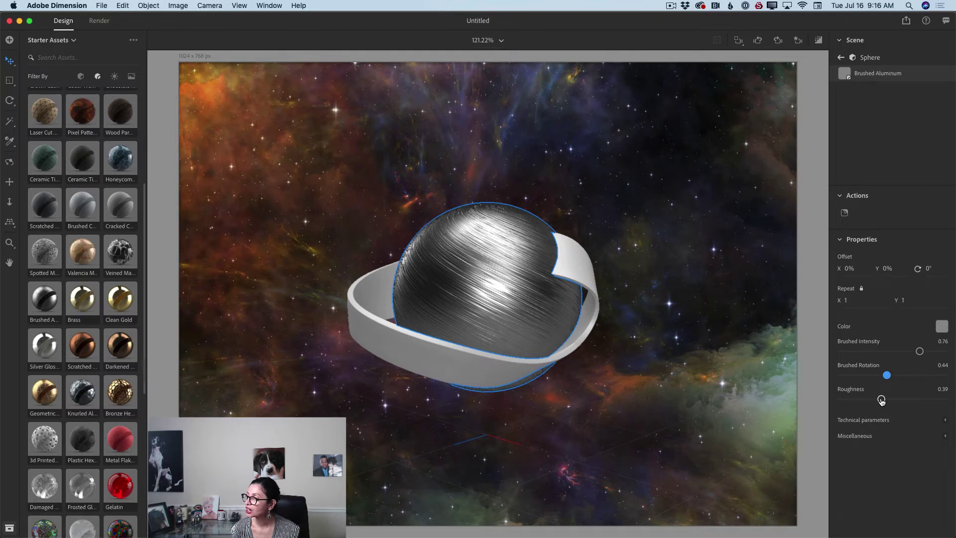
Set the brushed aluminum Roughness to 0.3 and expand Technical parameters.
mouse_move(881, 399)
mouse_down()
mouse_move(943, 399)
mouse_move(867, 408)
mouse_move(840, 399)
mouse_up()
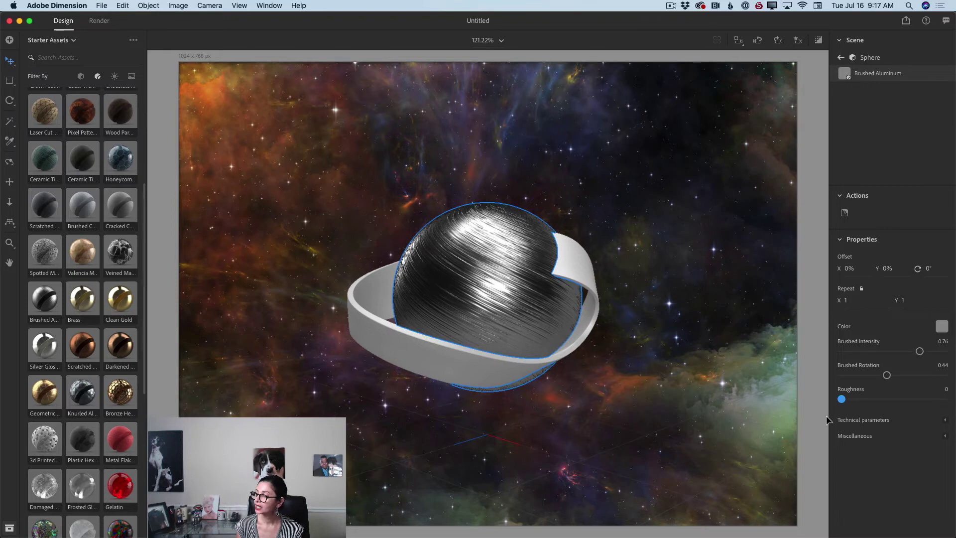
mouse_move(842, 400)
mouse_down()
mouse_move(882, 399)
mouse_move(872, 399)
mouse_up()
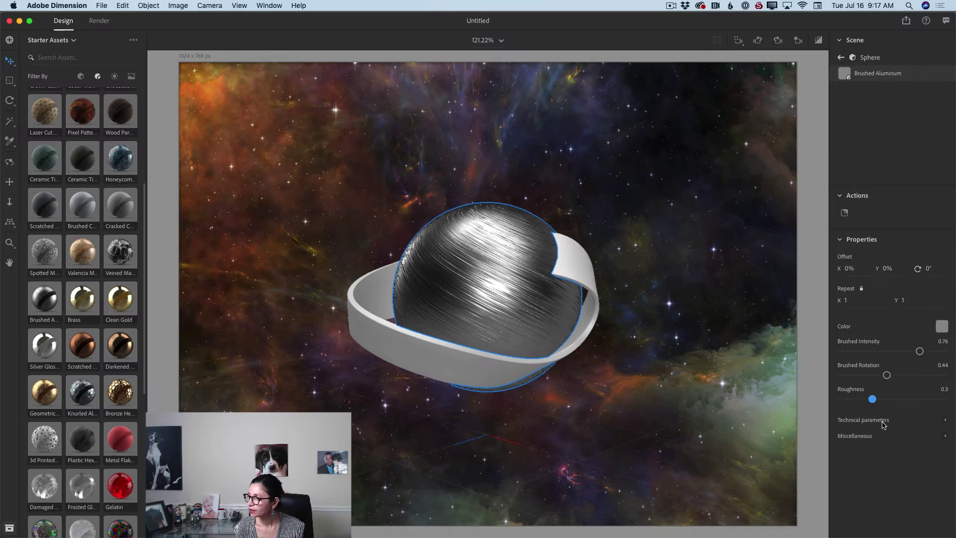
click(946, 420)
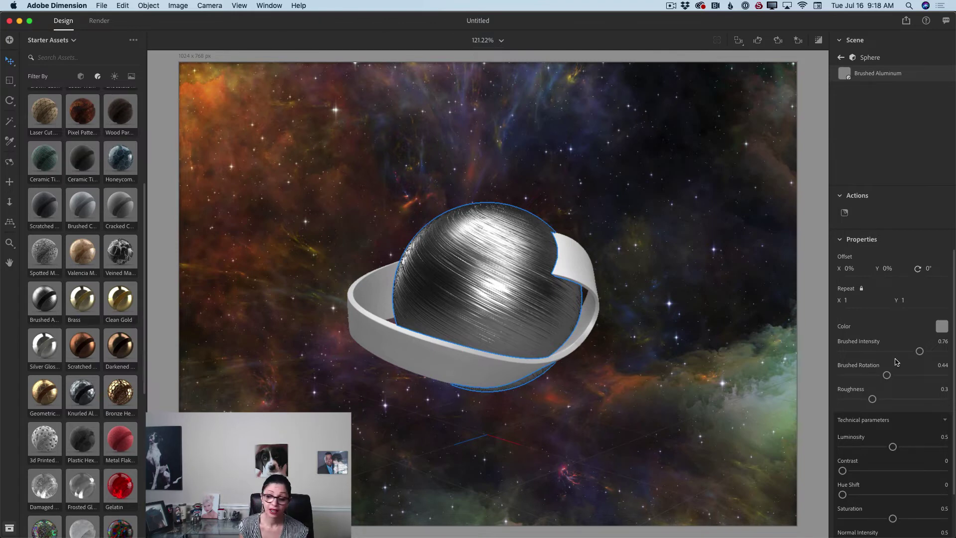
Back in the Scene list, place Mobius Strip below Sphere and select the strip.
click(839, 58)
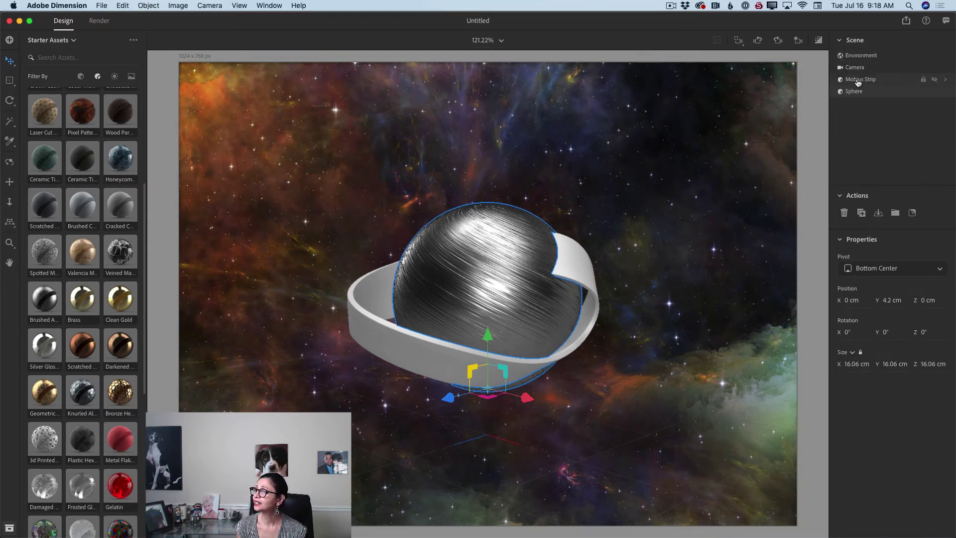
drag(857, 81, 855, 98)
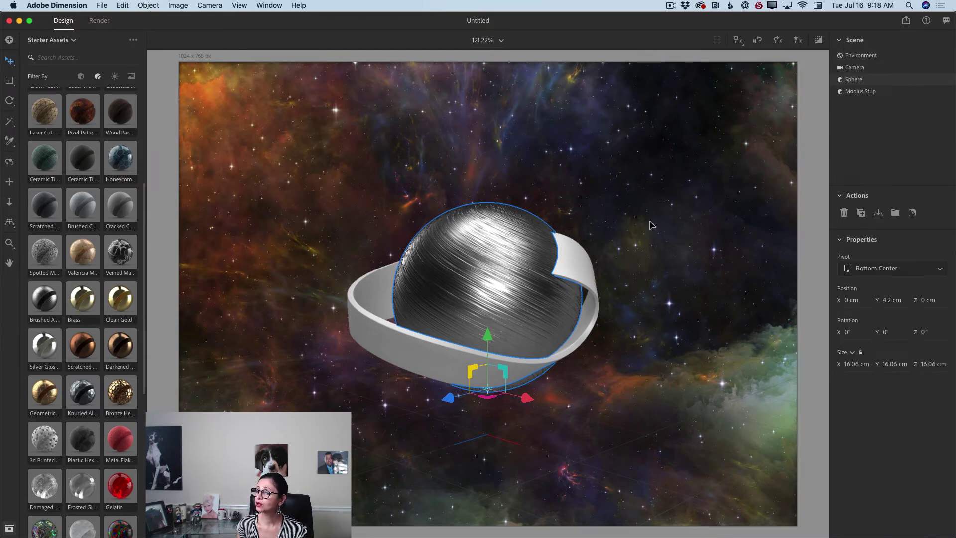
click(861, 91)
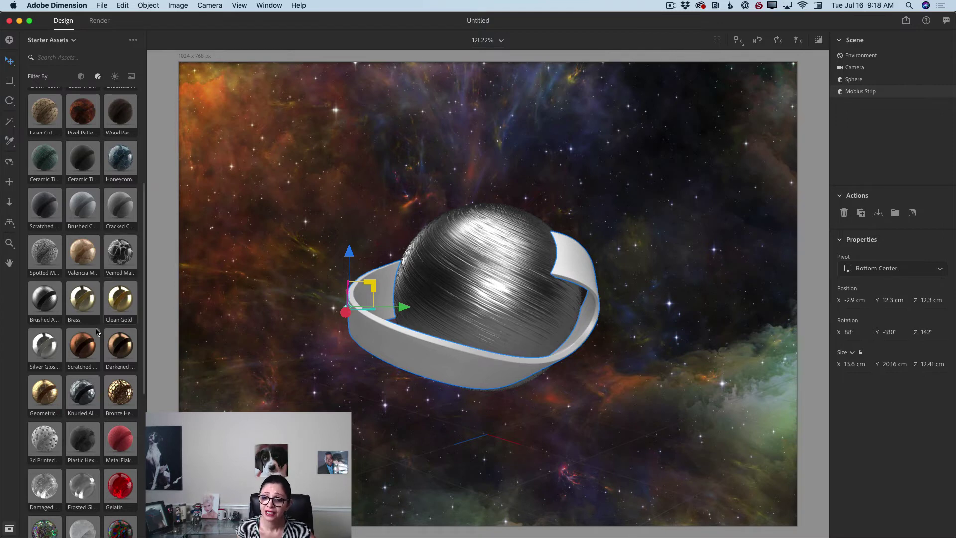
Apply Geometric Metal to the Mobius Strip: roughness 0.8, rotation 0.42, inverted pattern, gap 0.88, bevel 4.17.
click(48, 396)
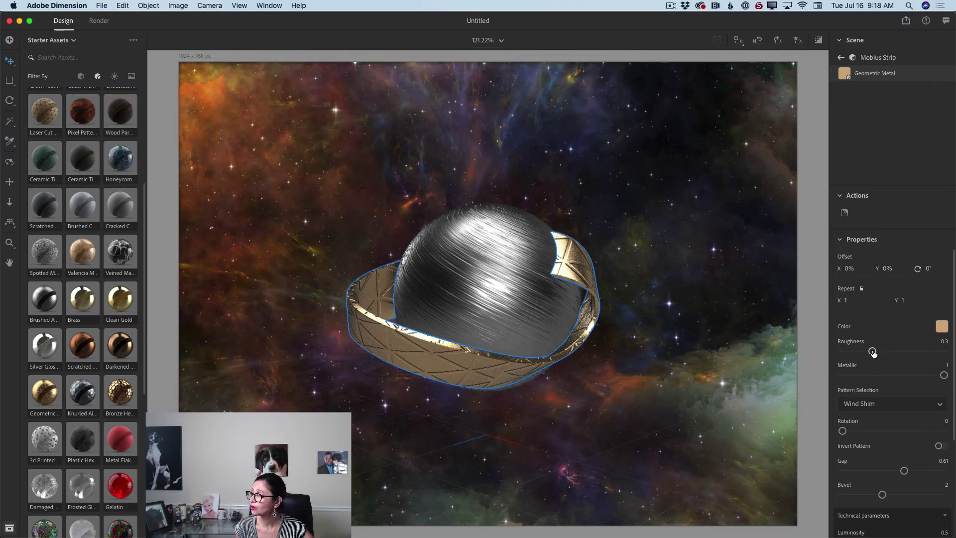
drag(872, 351, 949, 373)
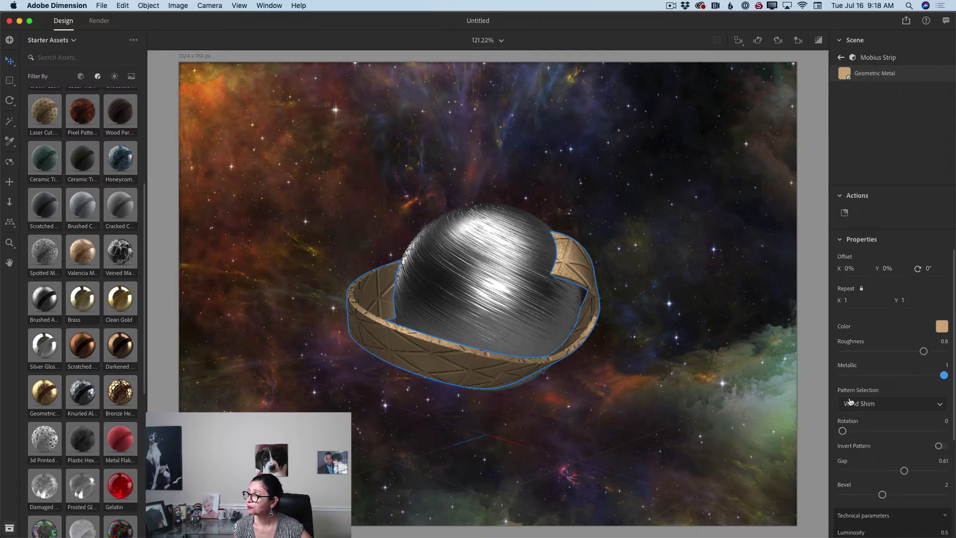
drag(842, 430, 884, 430)
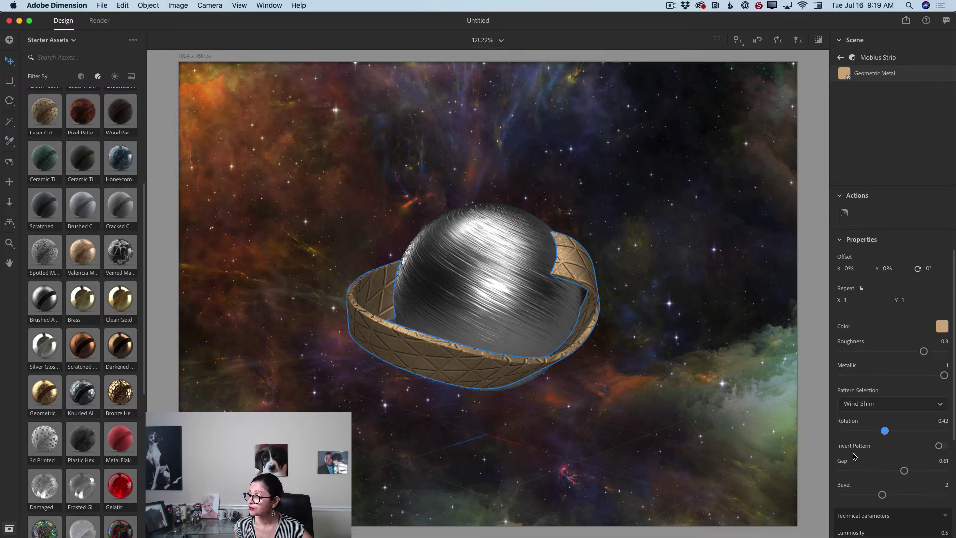
click(939, 446)
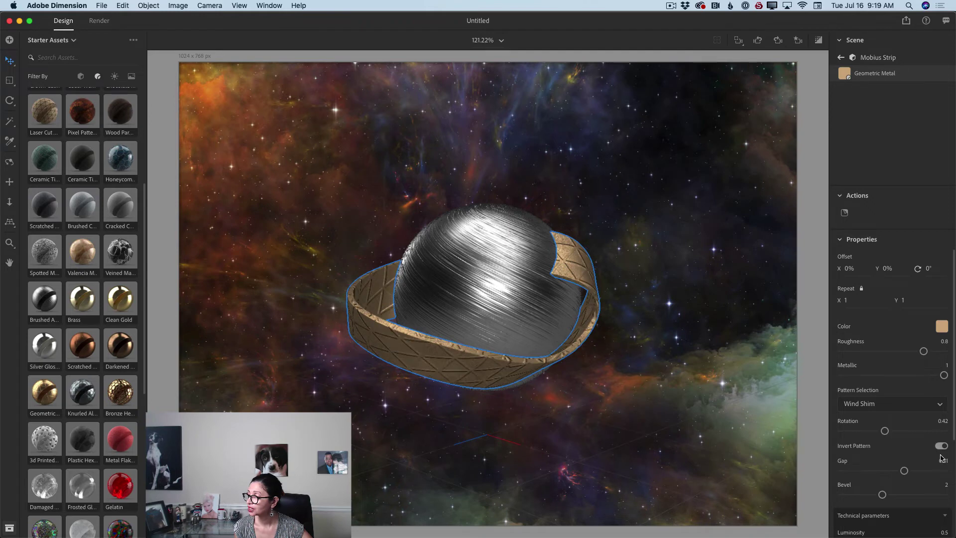
drag(904, 471, 924, 470)
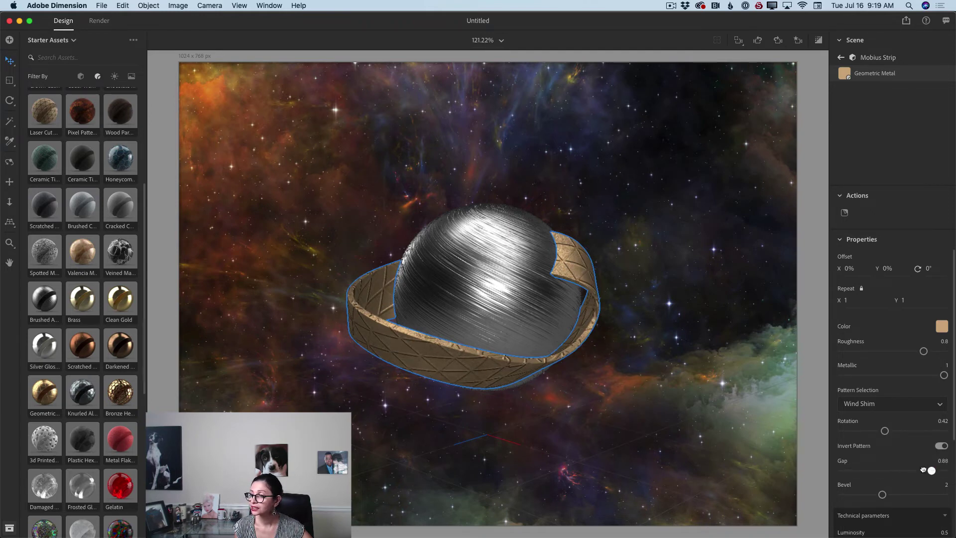
drag(882, 494, 926, 493)
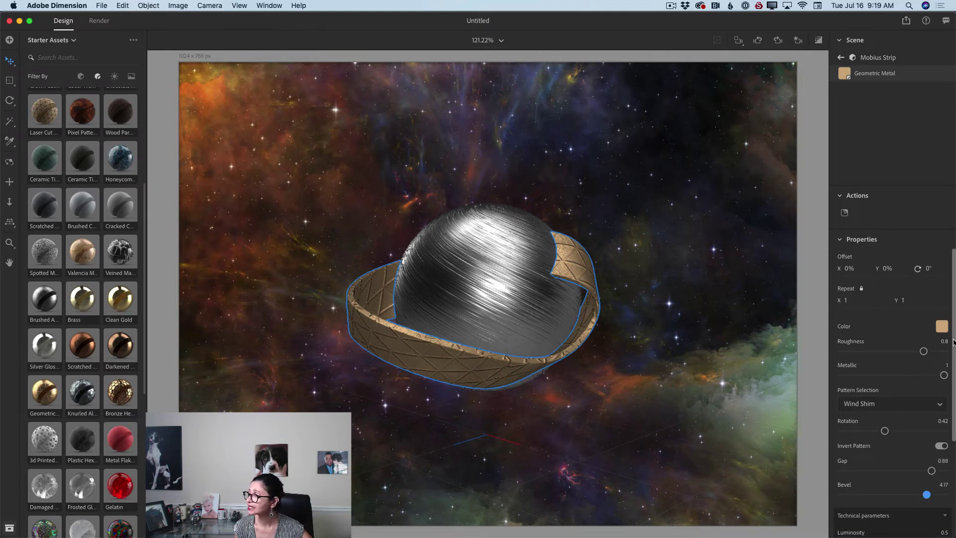
Color the ring with the sphere's sampled grey (RGB 125, 125, 125) and set roughness to 0.48.
scroll(879, 472, down, 5)
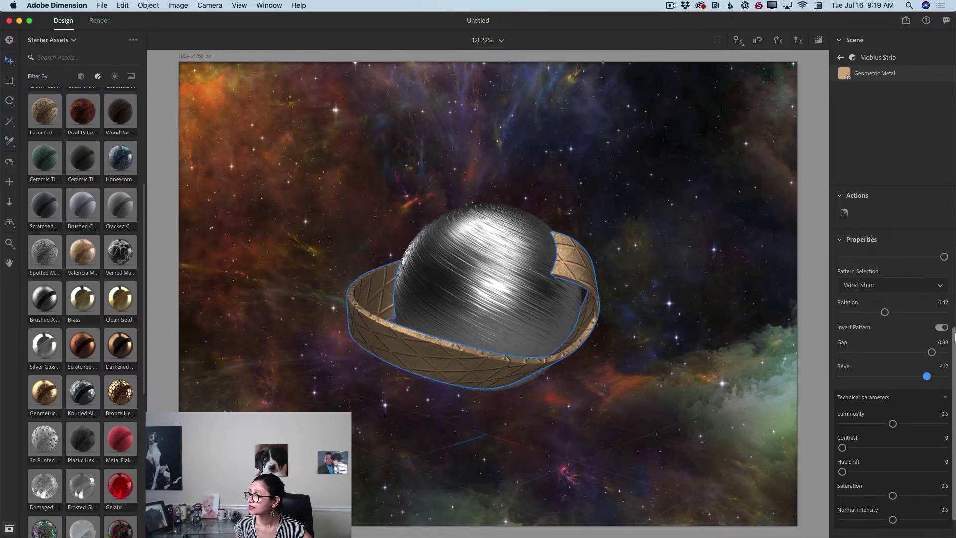
drag(951, 343, 951, 267)
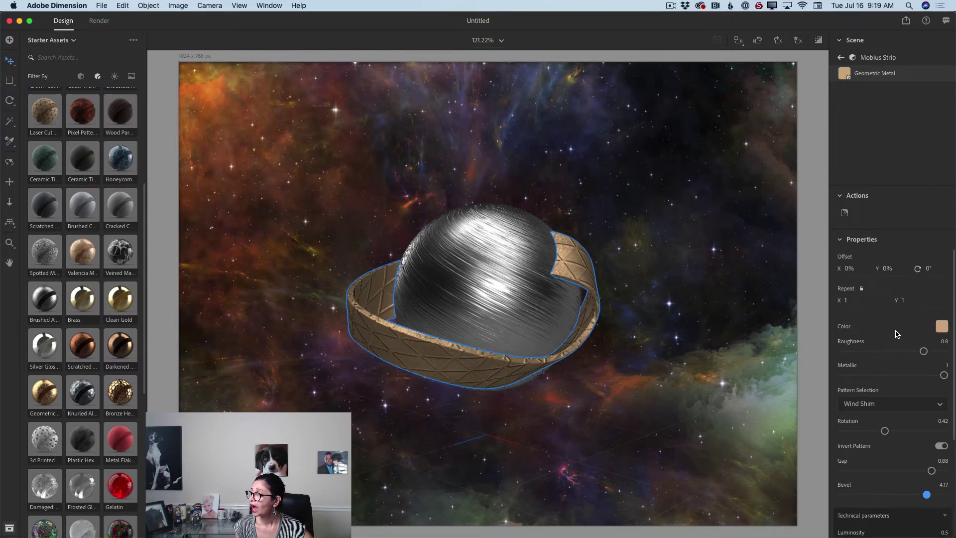
click(941, 326)
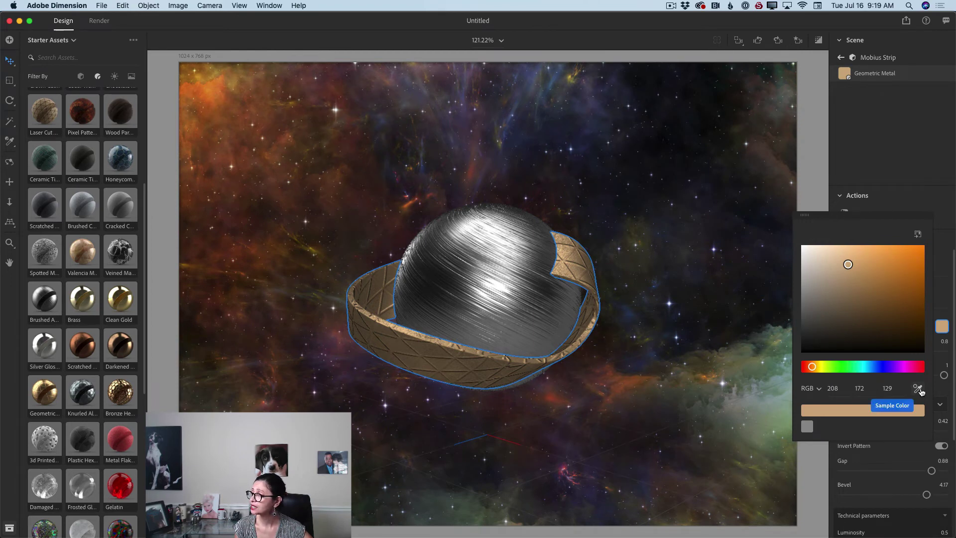
click(917, 389)
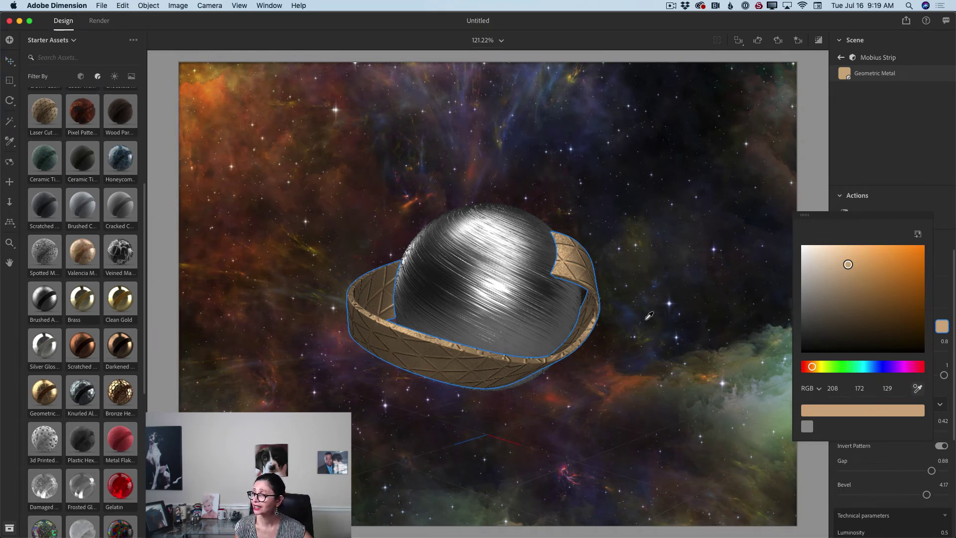
click(474, 274)
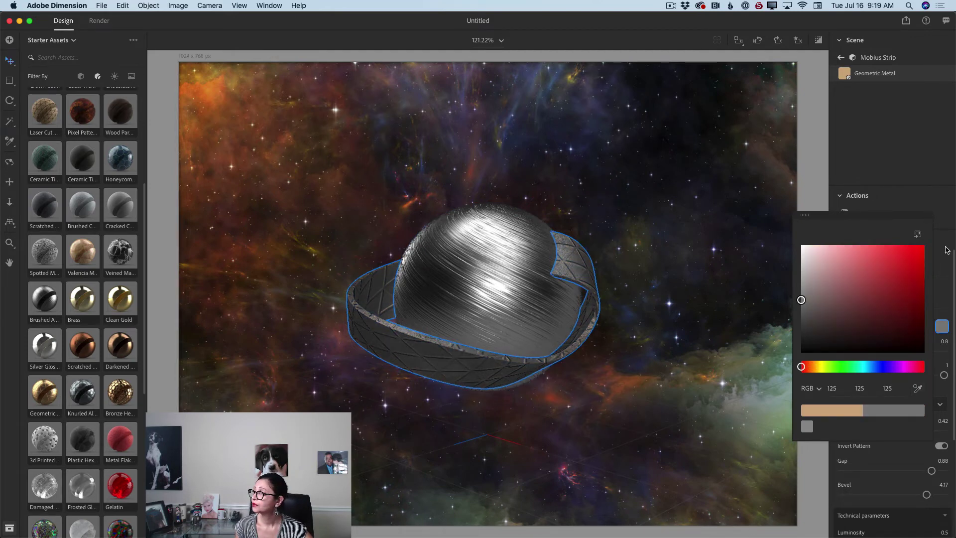
click(942, 326)
drag(924, 351, 890, 352)
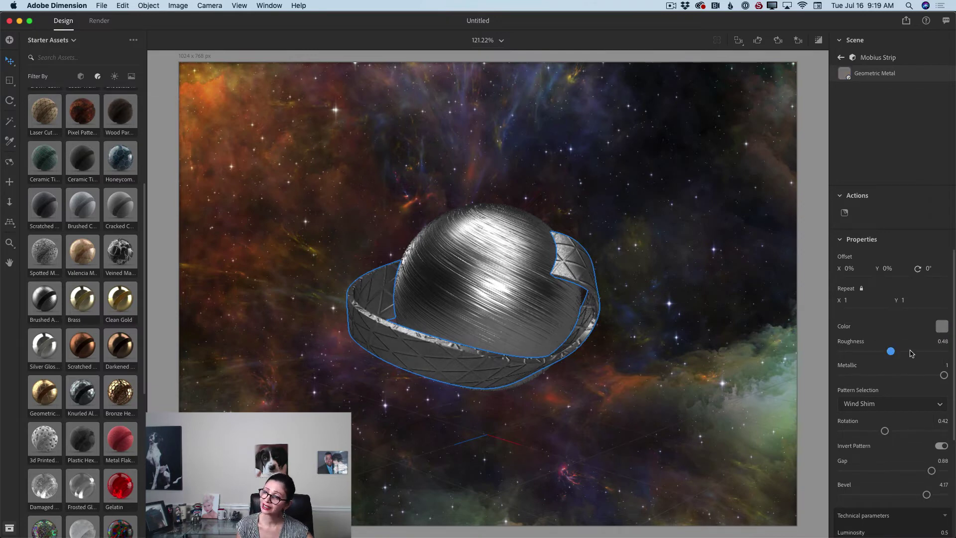
click(842, 59)
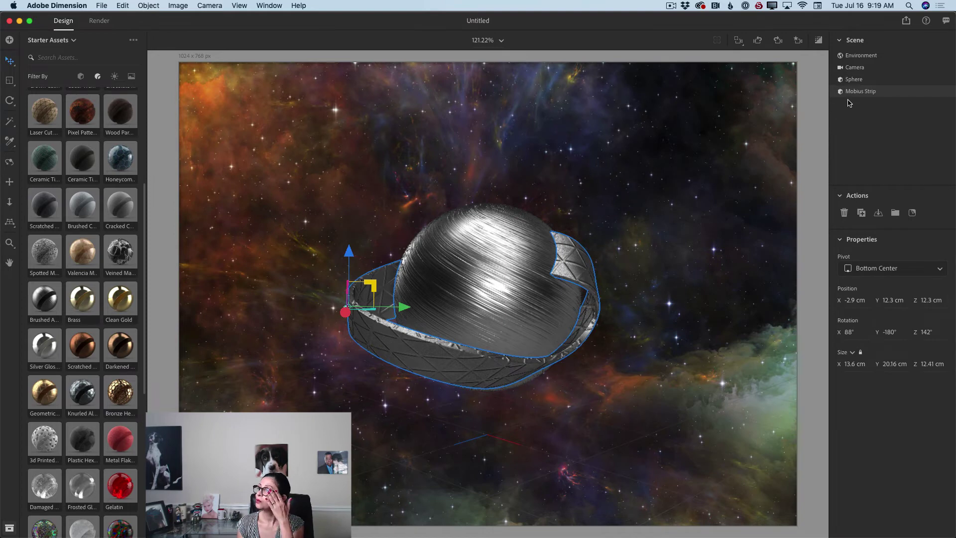
Select Environment in the Scene panel and bring up its Match Image options.
click(854, 57)
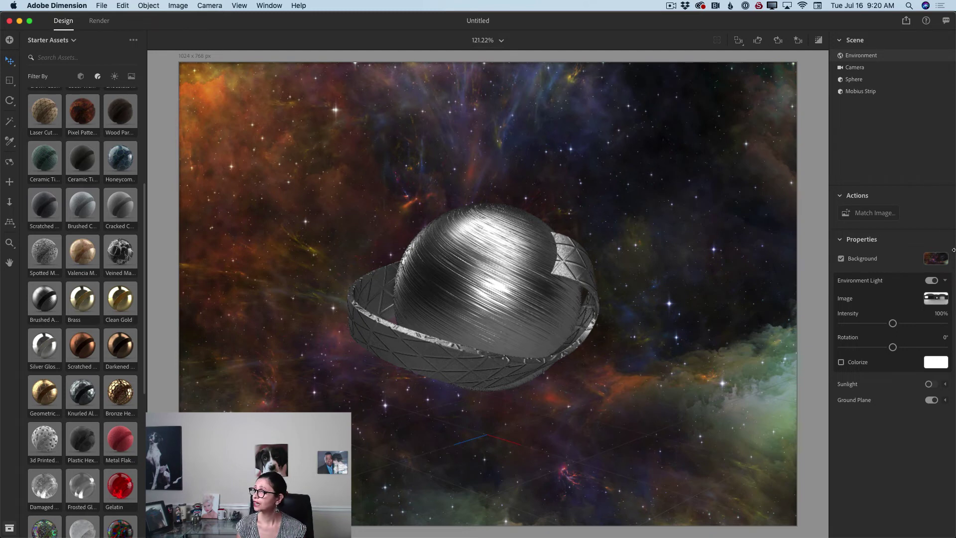
click(862, 215)
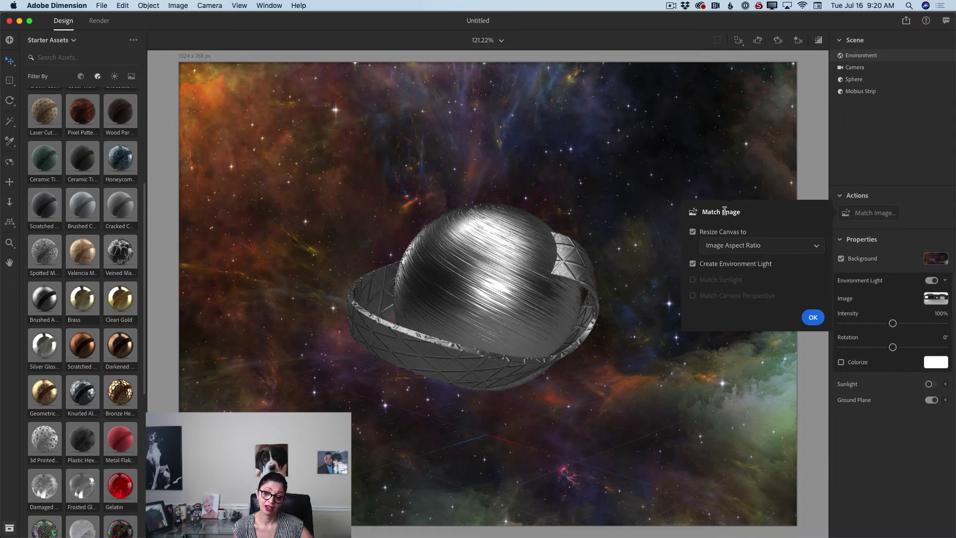
Apply Match Image with Resize Canvas unchecked and Create Environment Light kept on.
click(691, 232)
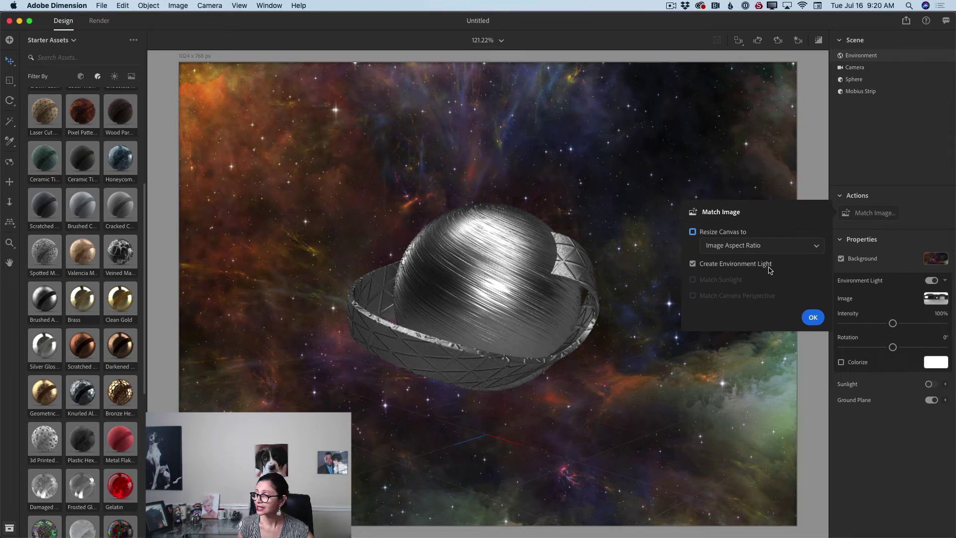
click(813, 317)
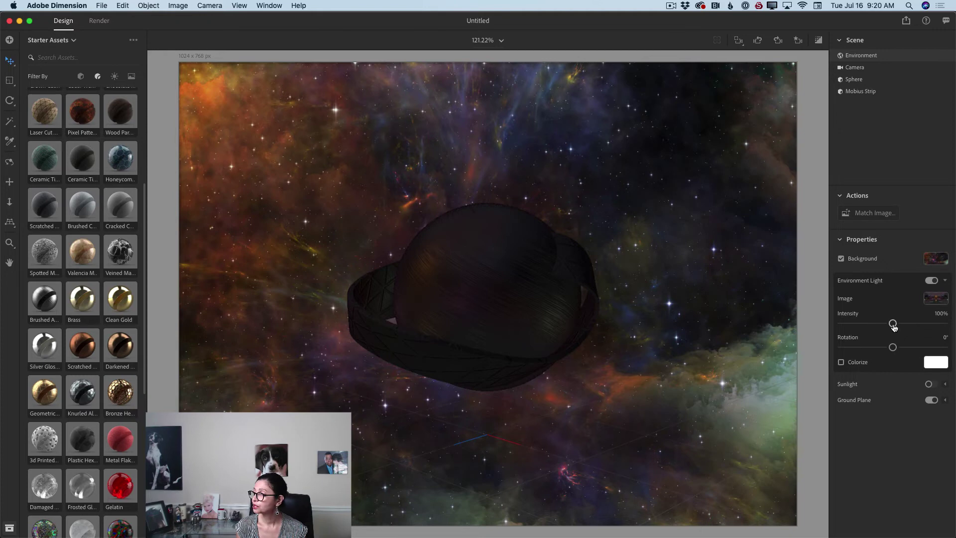
Set environment light to 198% intensity and 153.8° rotation, and enable Sunlight.
drag(892, 324, 942, 323)
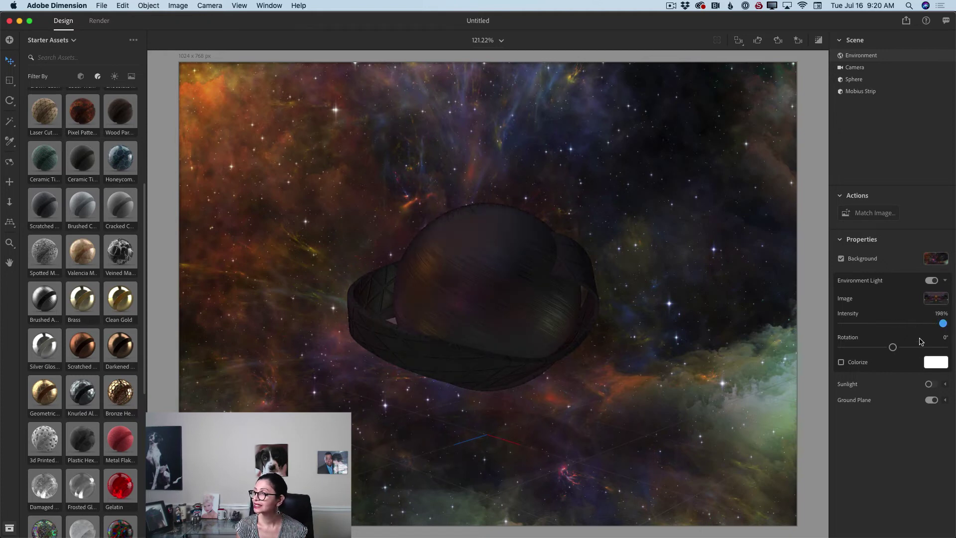
drag(893, 347, 936, 347)
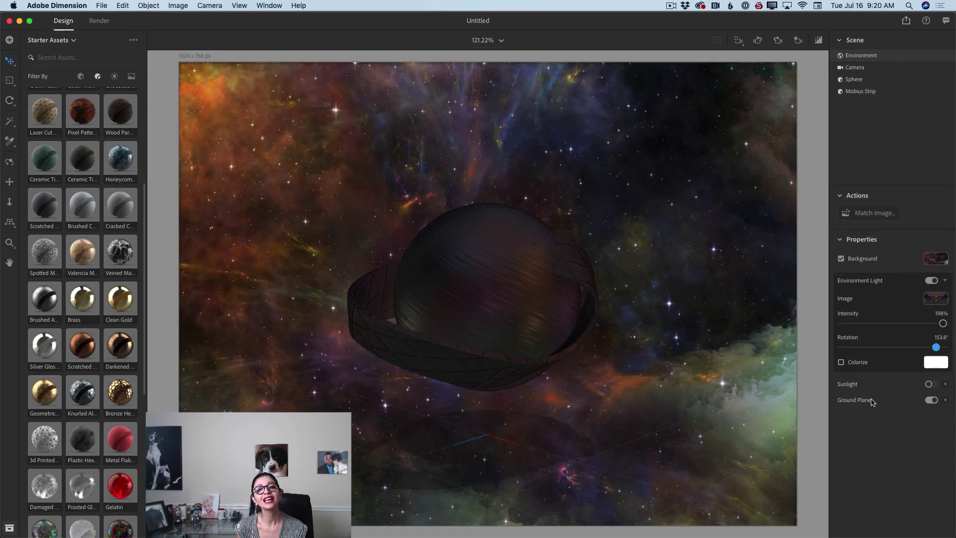
click(929, 384)
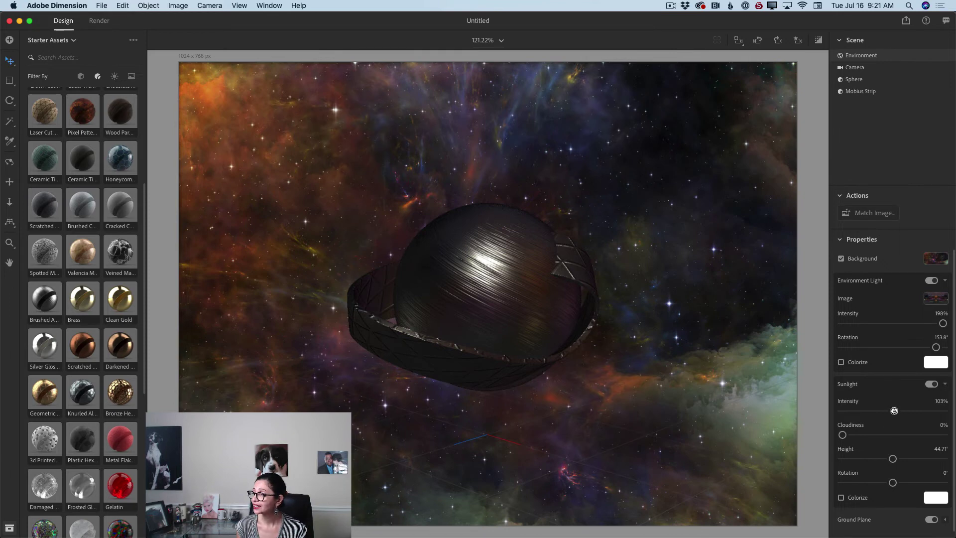
Set sunlight to 200% intensity, 2% cloudiness, 64.22° height, 48.93° rotation, and disable the ground plane.
drag(893, 411, 951, 409)
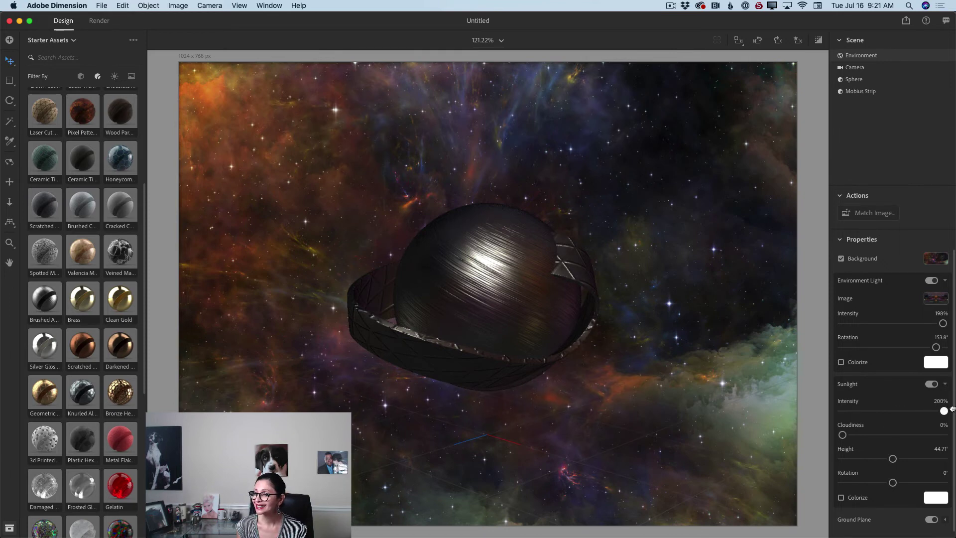
click(843, 435)
drag(893, 458, 905, 483)
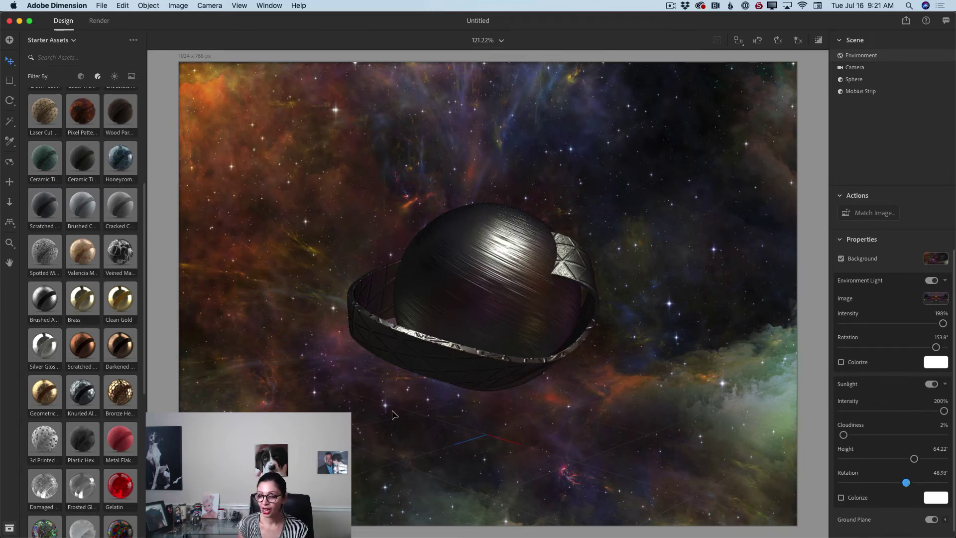
click(930, 519)
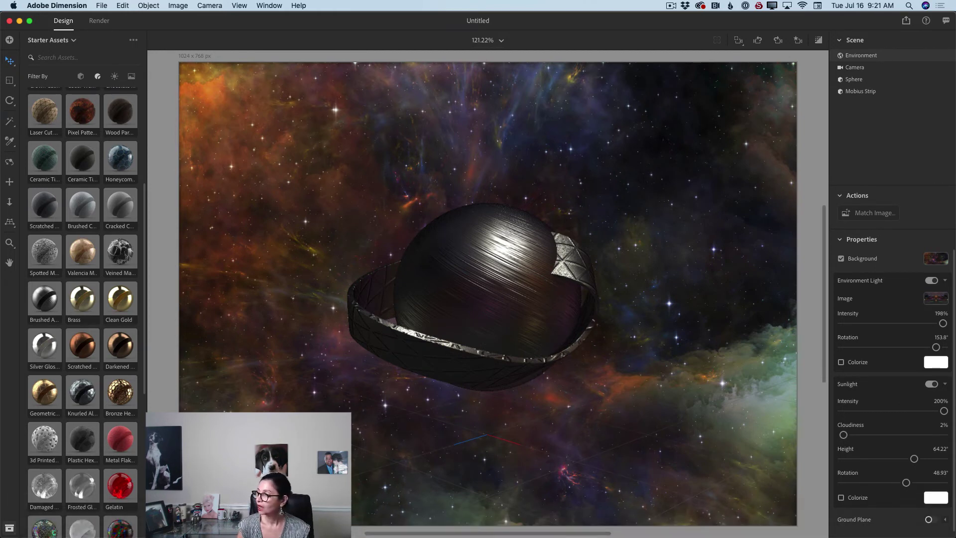
click(811, 178)
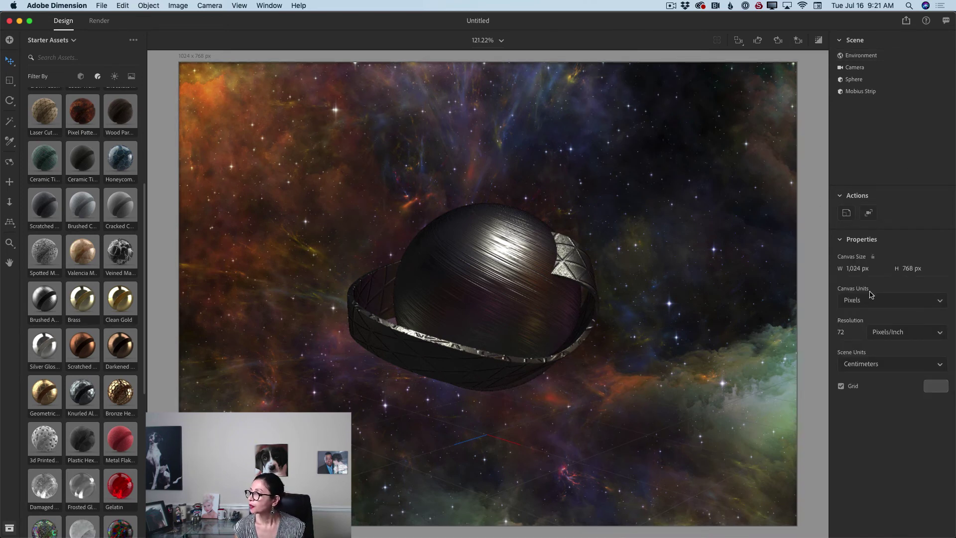
Set environment light to 200% intensity and 73.4° rotation, then view the full-size render preview.
click(862, 56)
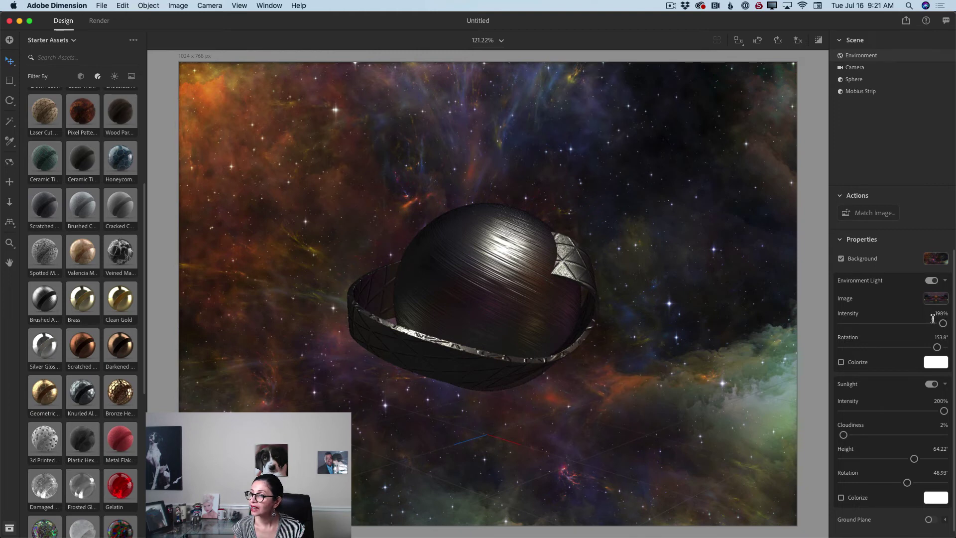
drag(941, 321, 912, 346)
click(818, 40)
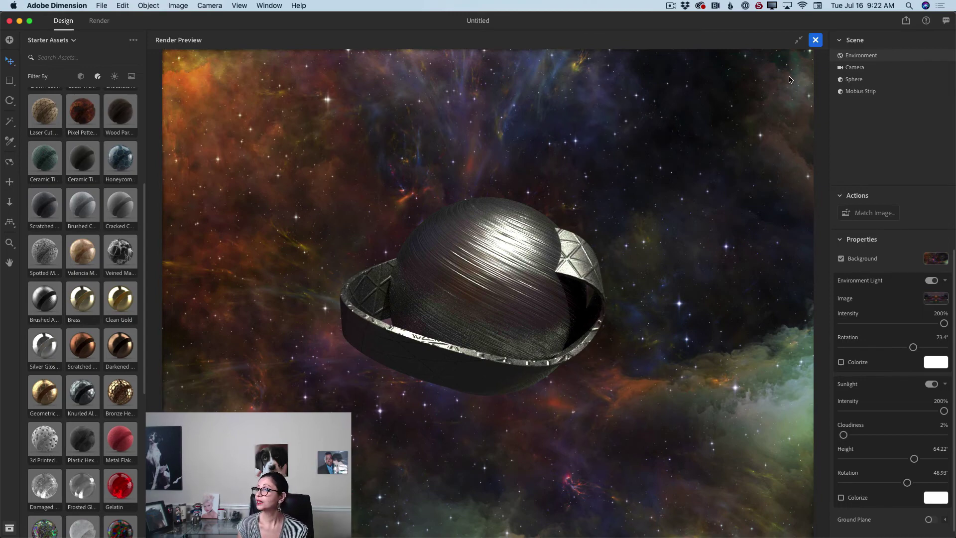
Set sunlight to 0% cloudiness, 61.17° height and 176.5° rotation.
click(796, 41)
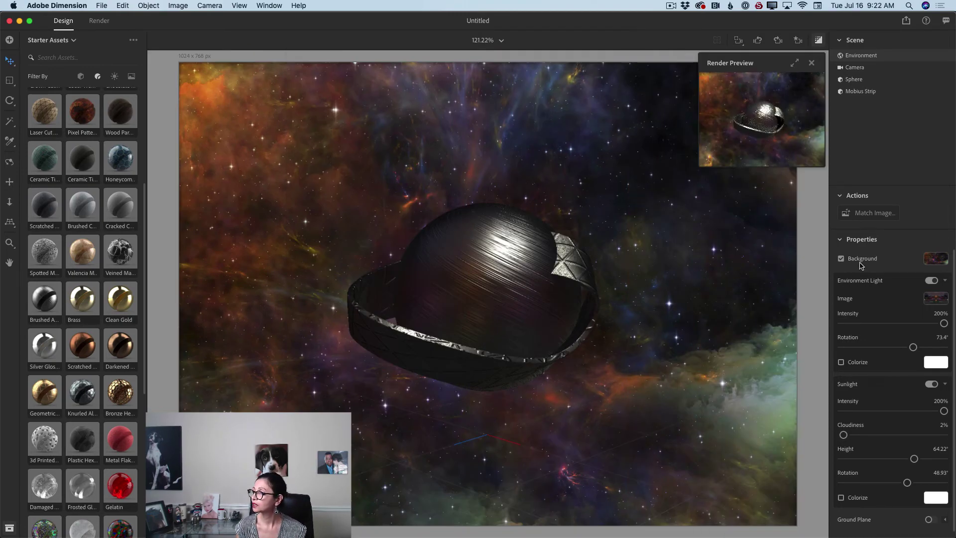
mouse_move(844, 435)
mouse_down()
mouse_move(907, 433)
mouse_move(841, 434)
mouse_up()
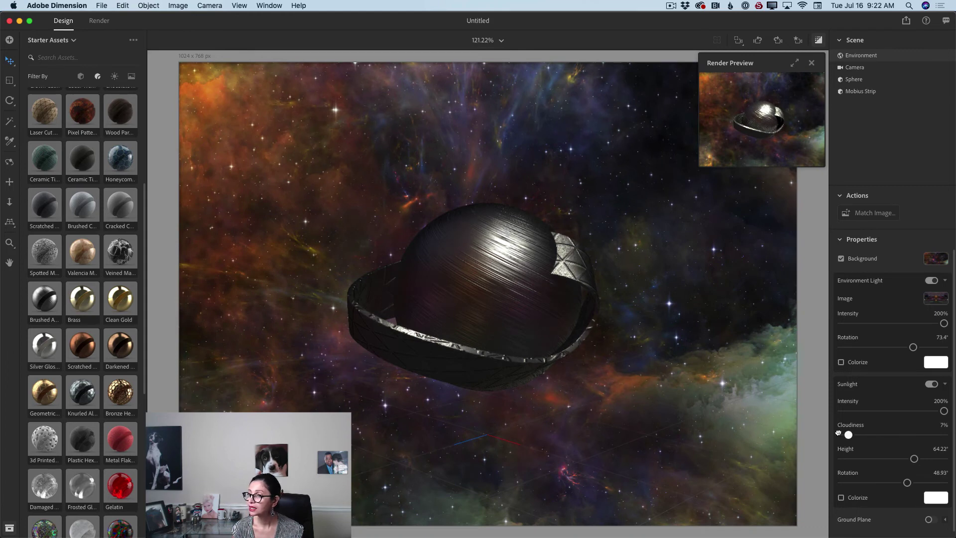
mouse_move(914, 458)
mouse_down()
mouse_move(929, 458)
mouse_move(901, 458)
mouse_up()
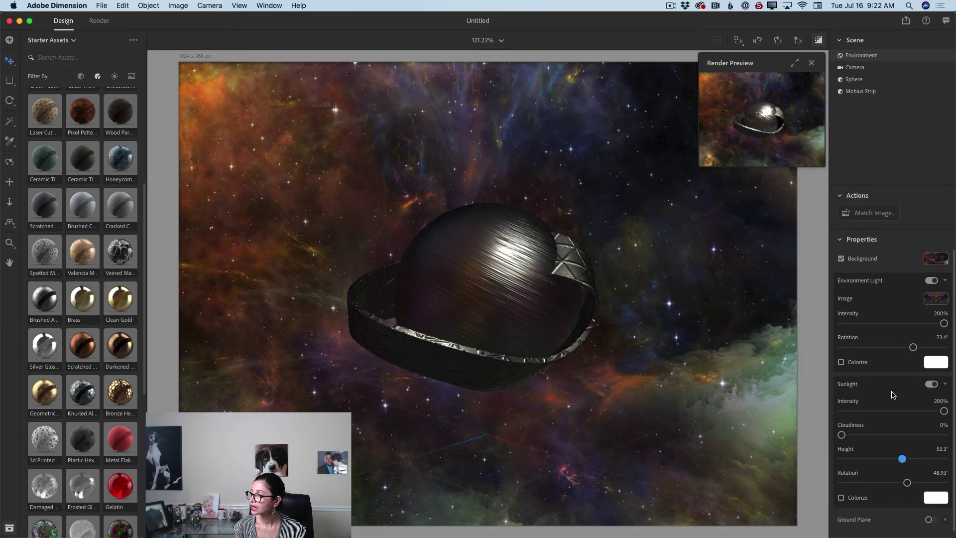
mouse_move(907, 482)
mouse_down()
mouse_move(926, 482)
mouse_move(874, 482)
mouse_move(919, 482)
mouse_up()
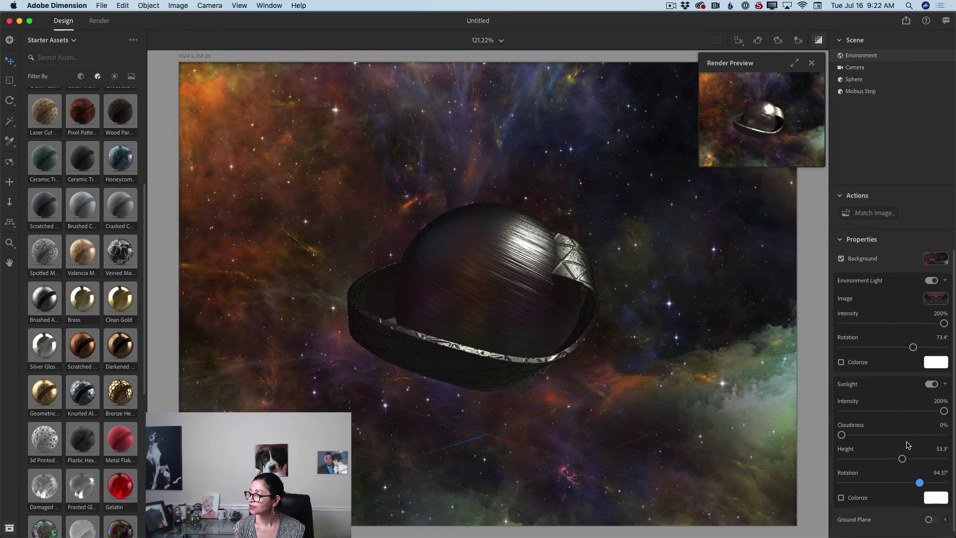
drag(919, 483, 947, 481)
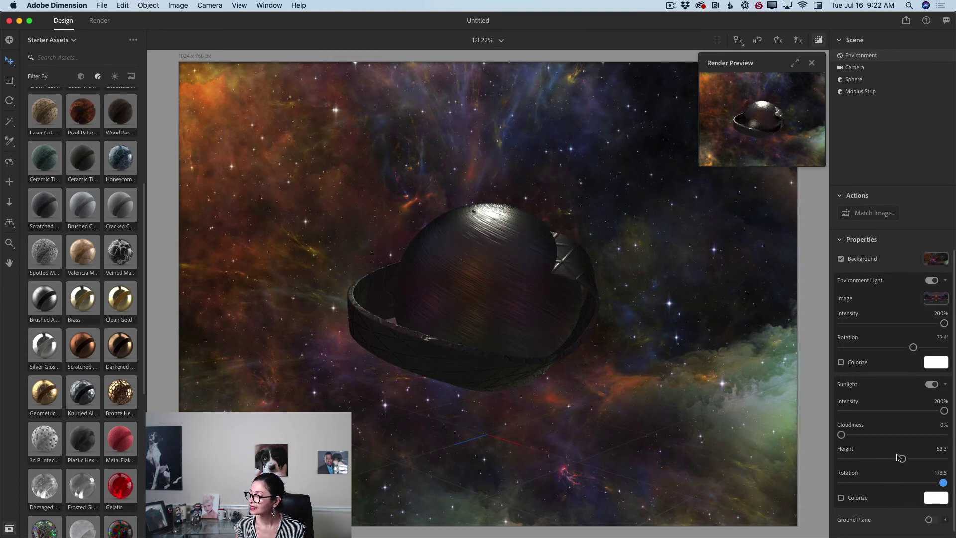
mouse_move(899, 458)
mouse_down()
mouse_move(923, 459)
mouse_move(910, 464)
mouse_up()
Check the result in the full-canvas render preview, then filter Starter Assets to lights.
click(794, 63)
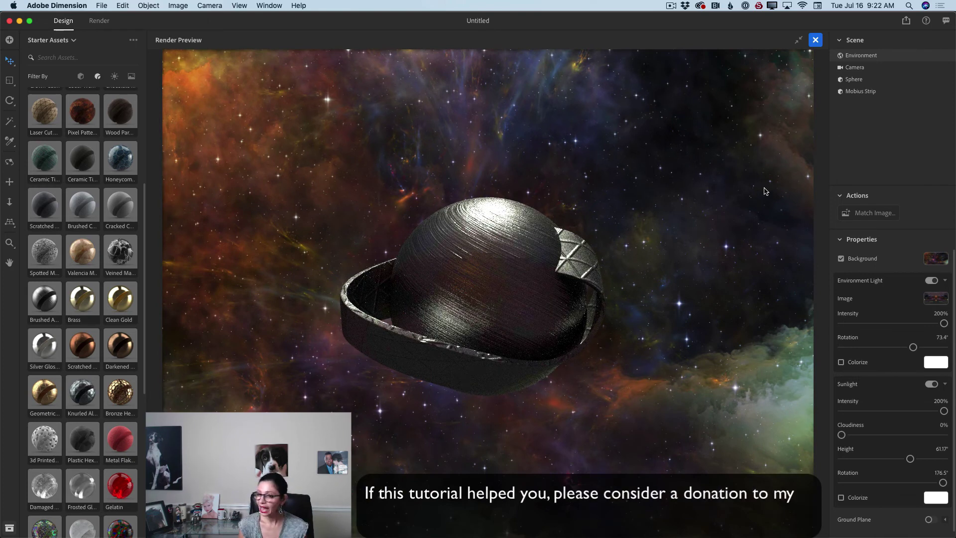
click(799, 41)
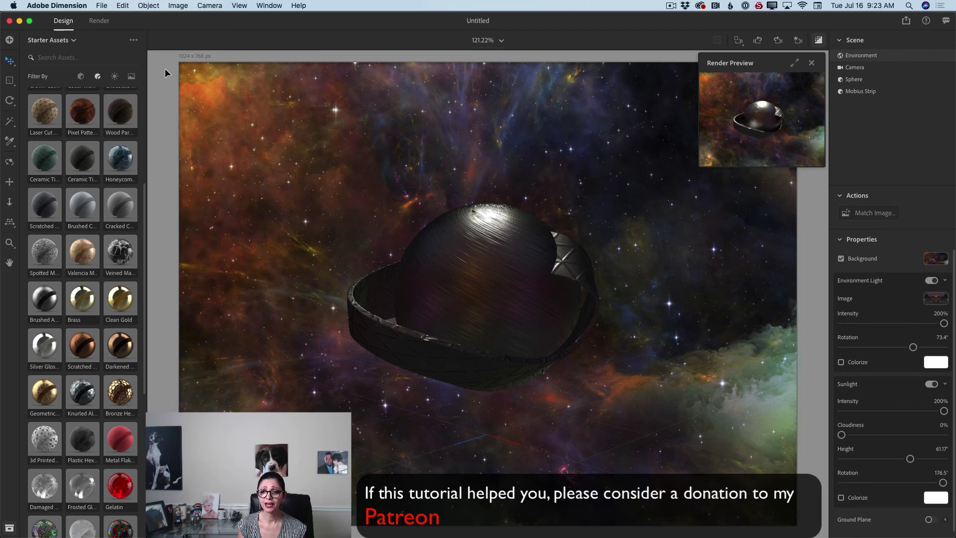
click(114, 77)
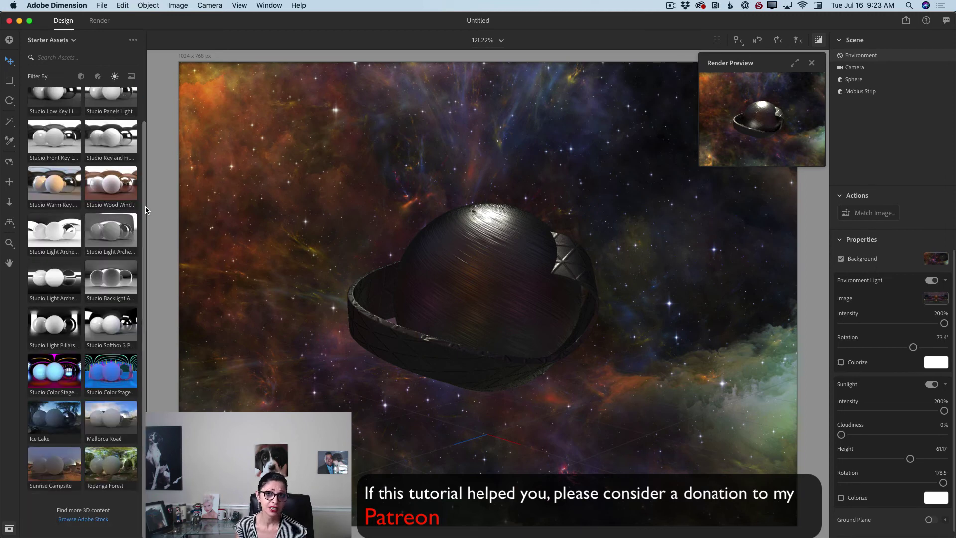
Apply Studio Warm Key, set environment to 113% and 52.4°, and sunlight to 85%, 79.08°, -97.86°.
click(74, 190)
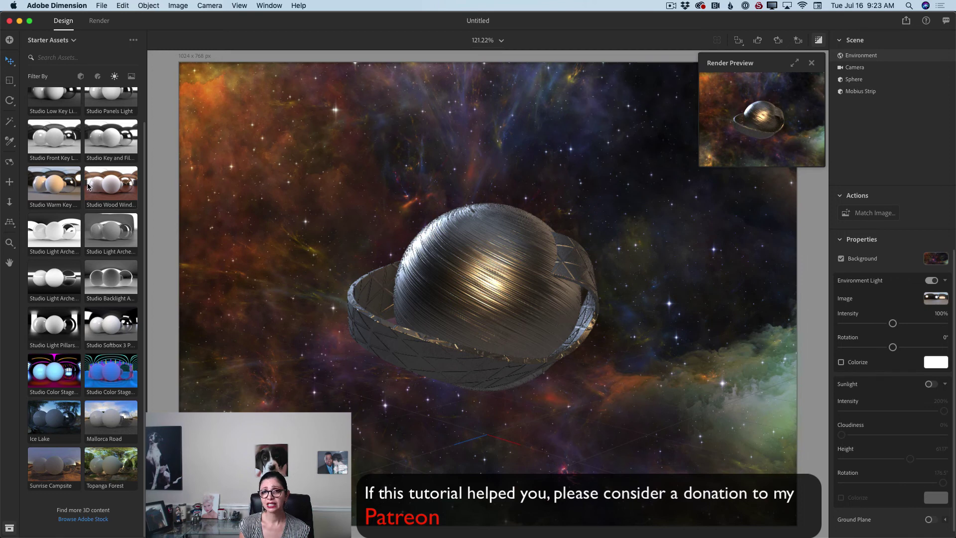
drag(892, 323, 906, 346)
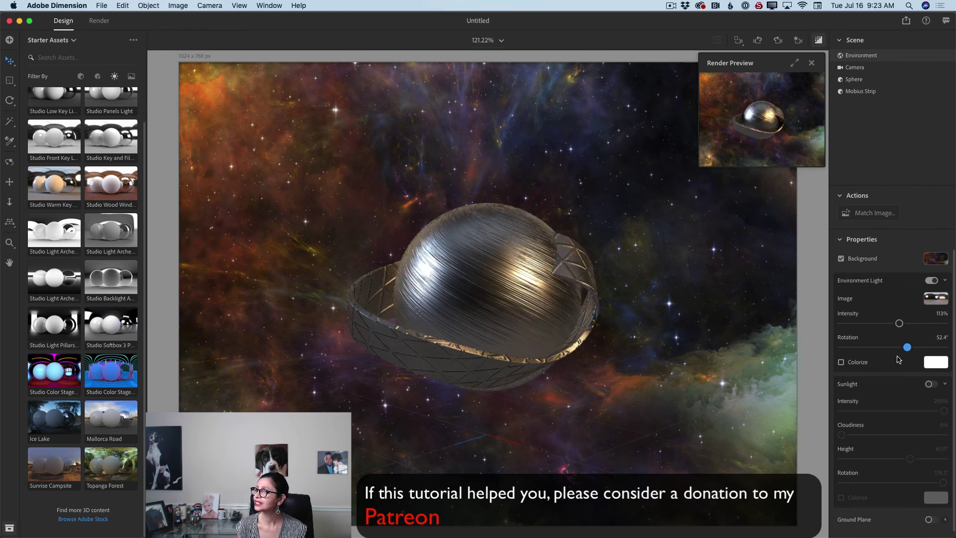
click(929, 384)
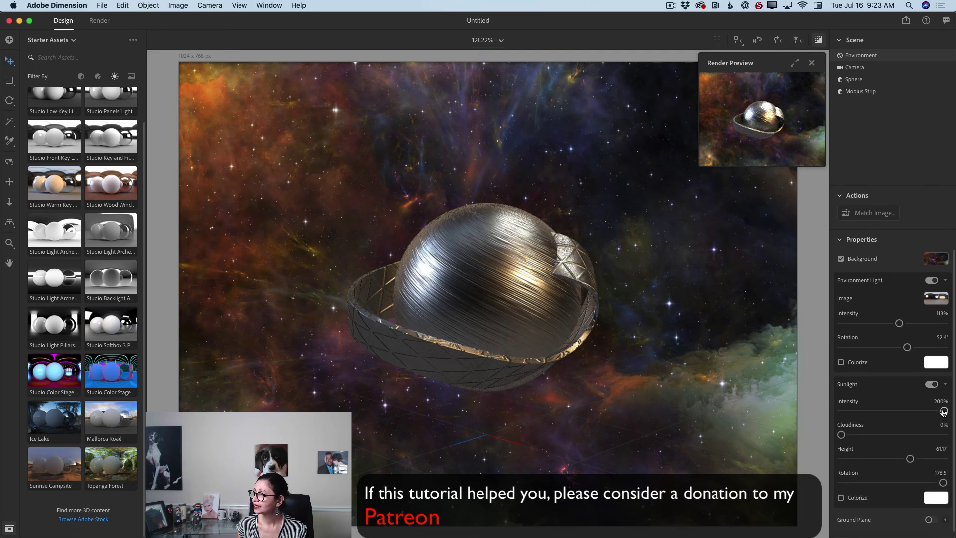
drag(942, 411, 884, 411)
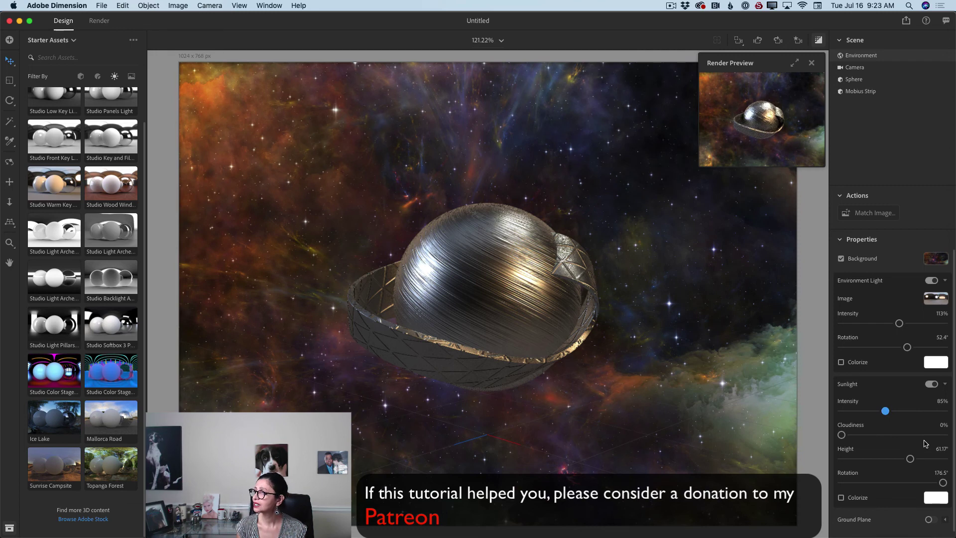
drag(909, 458, 864, 483)
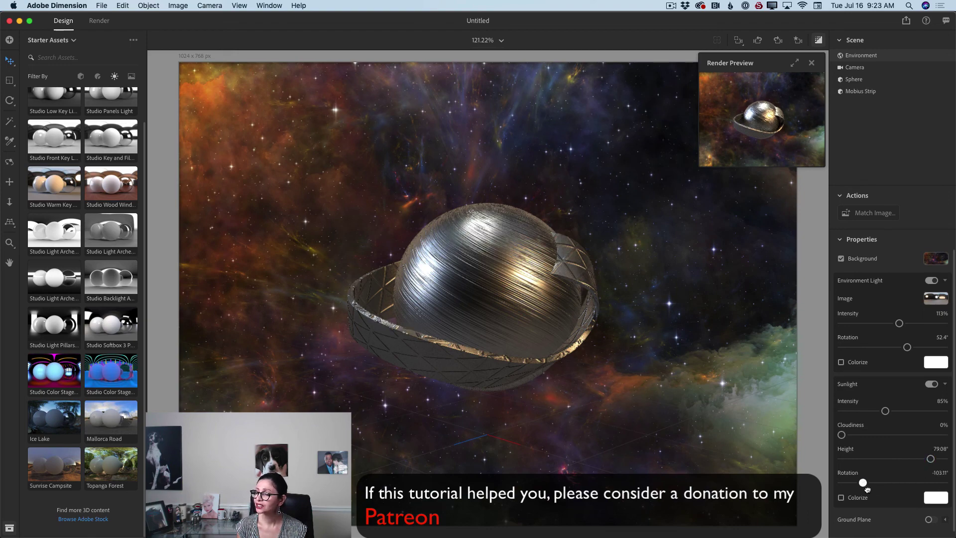
click(795, 64)
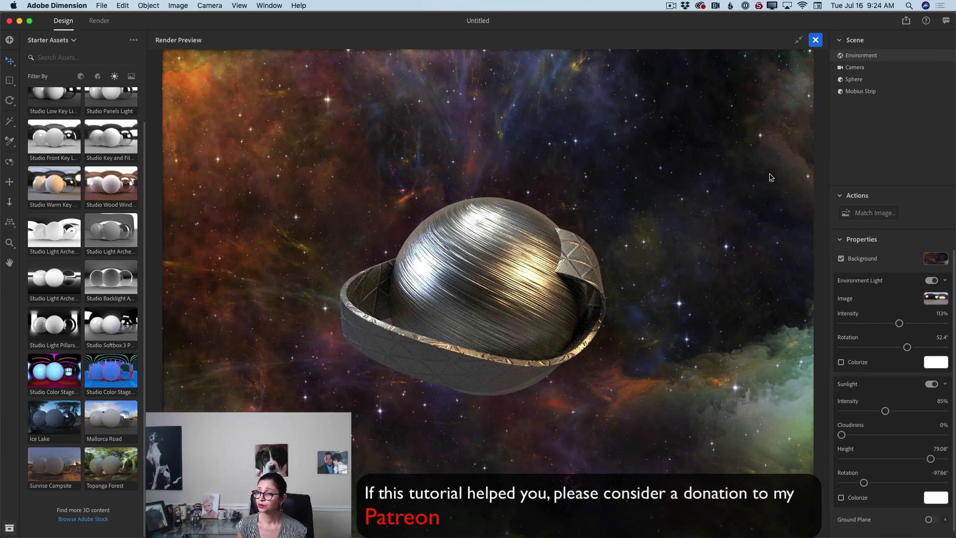
click(798, 40)
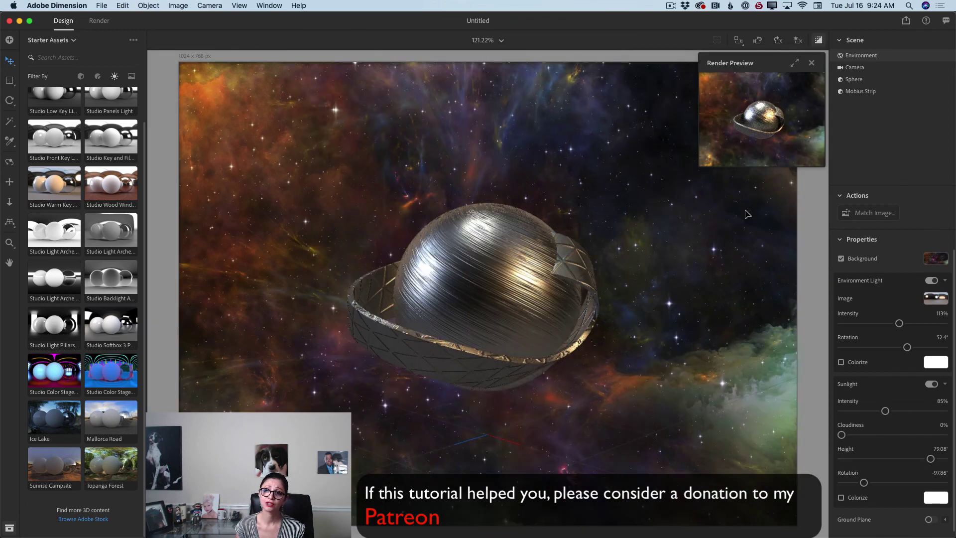